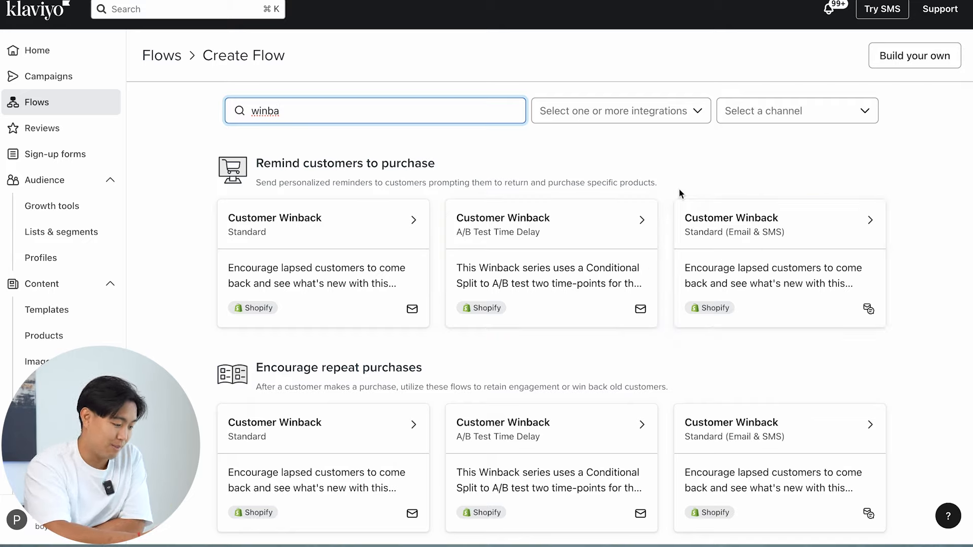
Create a flow from the standard email-only Customer Winback template, naming it "PLTHORA - Customer Winback"
click(339, 303)
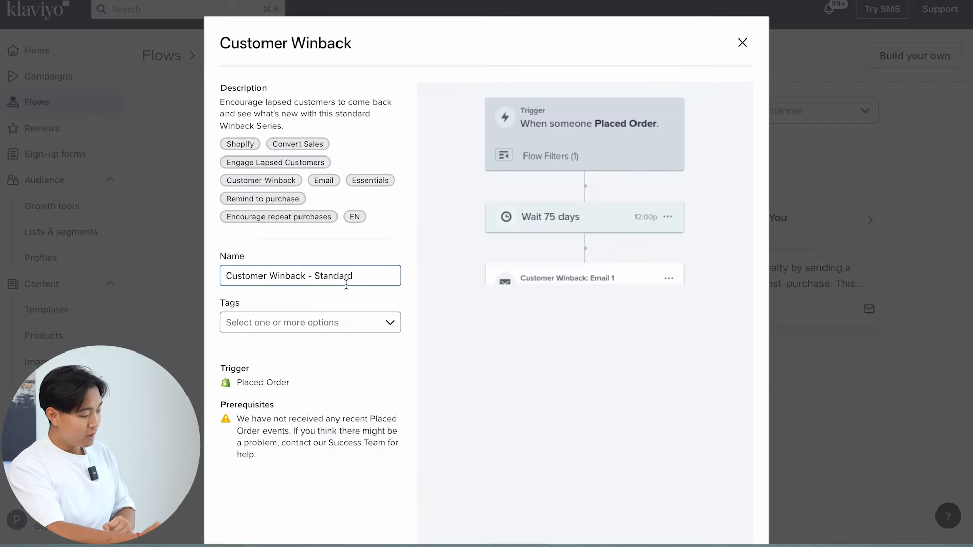
double_click(347, 284)
key(ctrl+a)
text(PLTHOR)
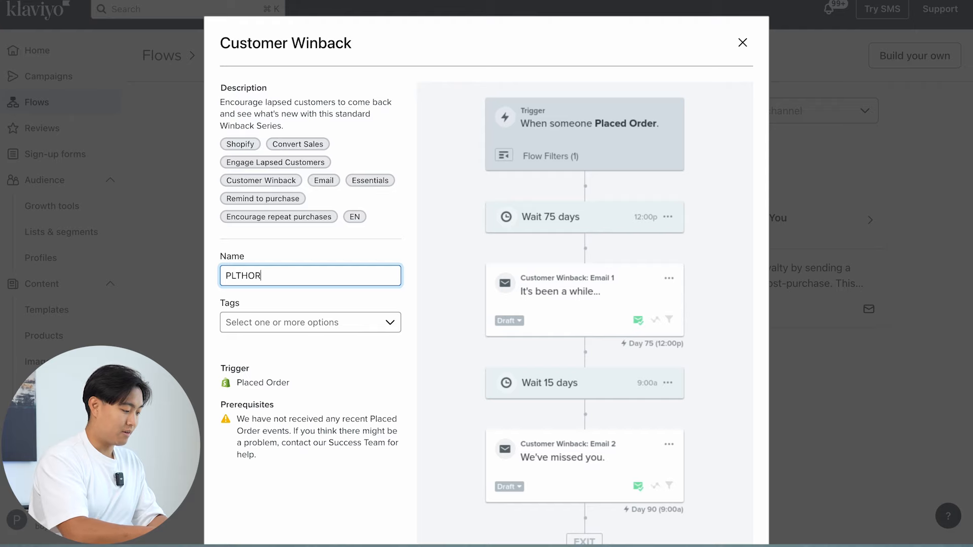
text(A - Custo)
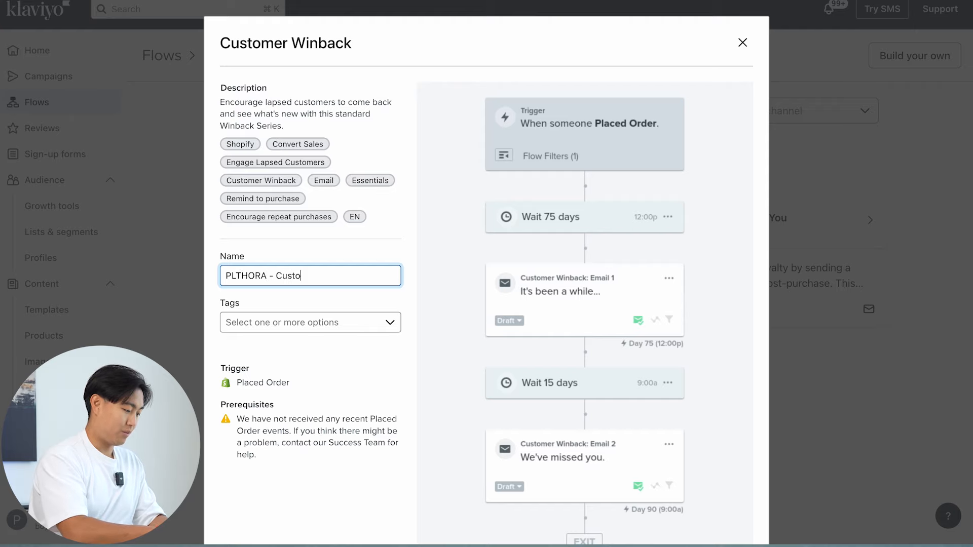
text(mer Winback)
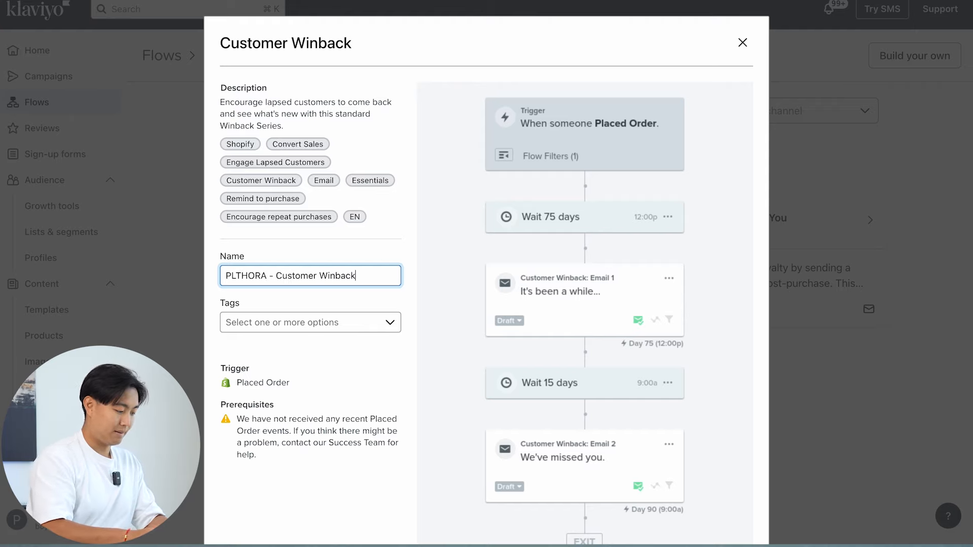
scroll(657, 256, down, 2)
click(689, 485)
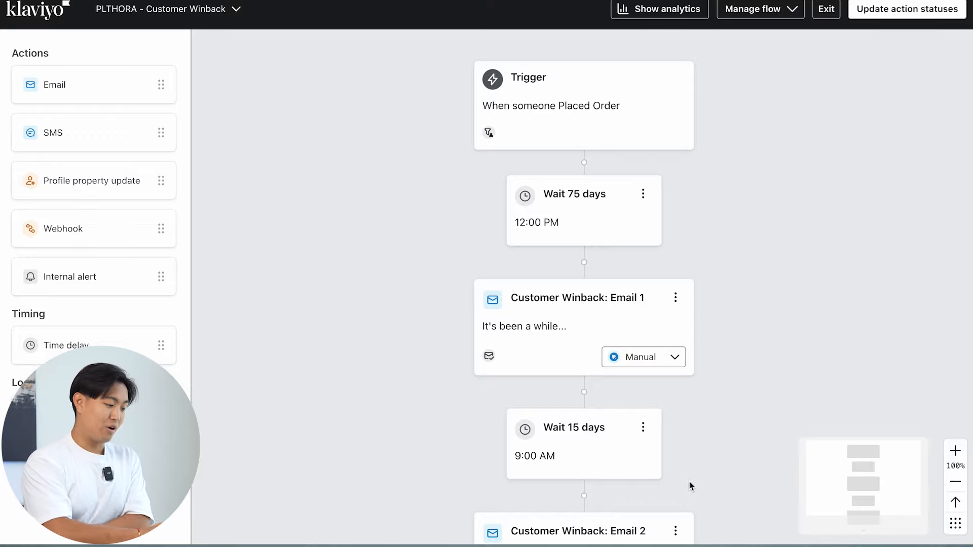
Set the time zone of the 75-day time delay to Recipient's Local Timezone
click(547, 212)
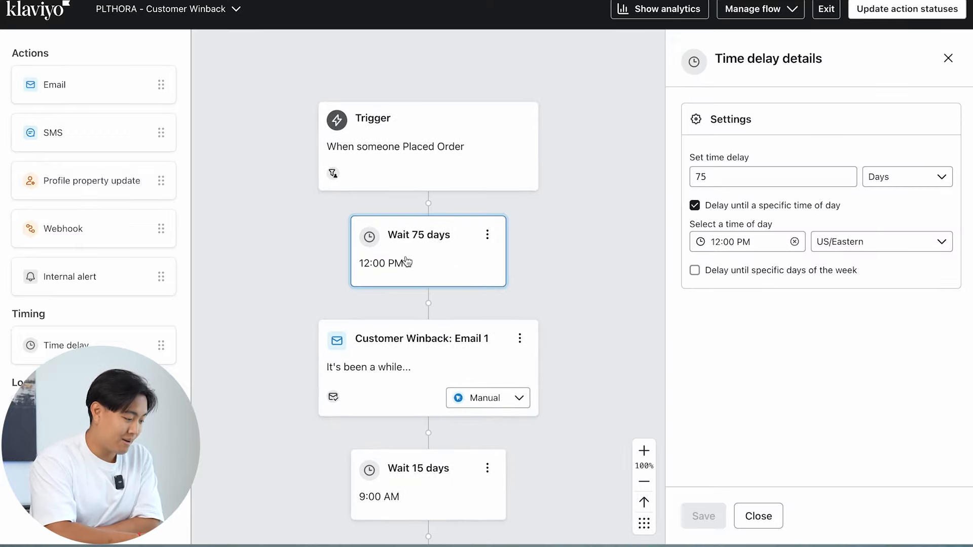
scroll(391, 413, down, 4)
scroll(390, 414, right, 5)
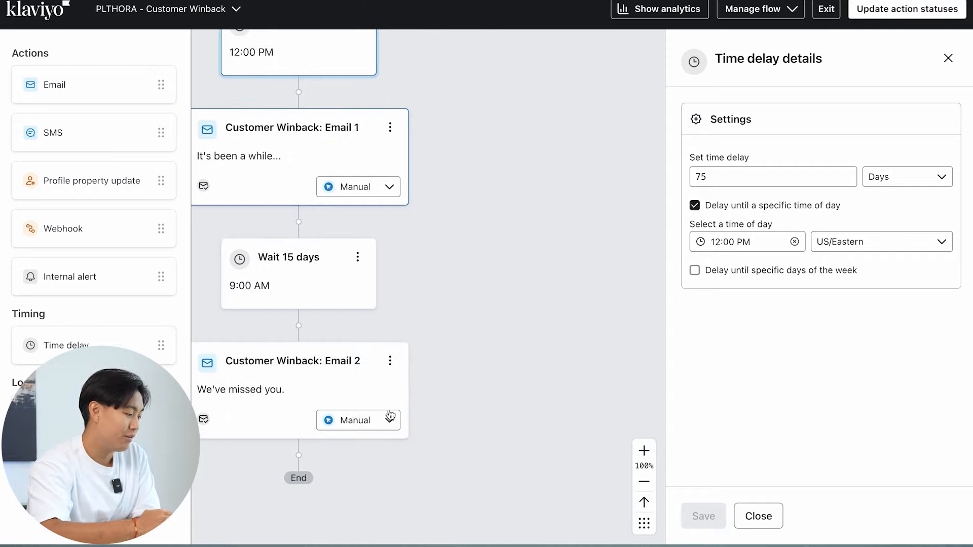
scroll(391, 416, left, 4)
scroll(391, 415, up, 4)
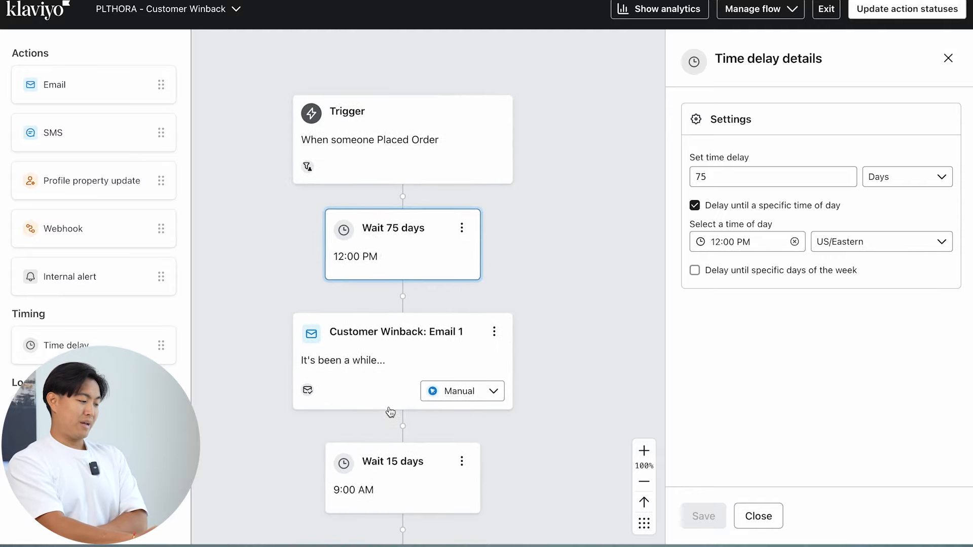
scroll(390, 412, up, 1)
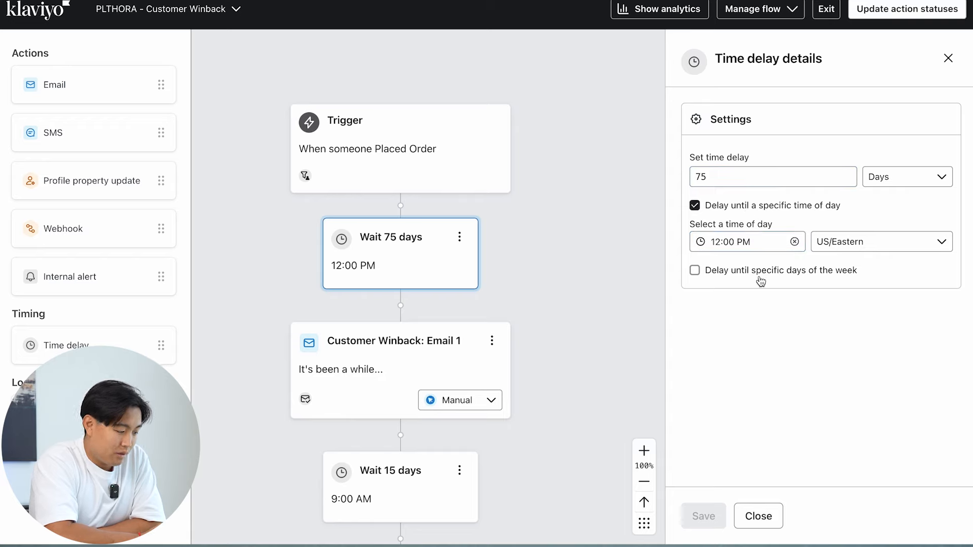
click(851, 244)
click(851, 244)
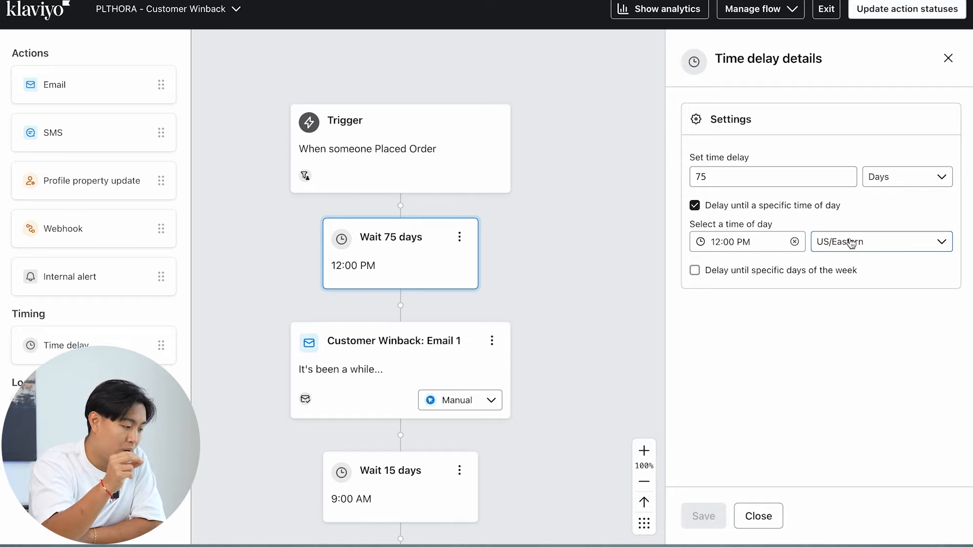
click(730, 242)
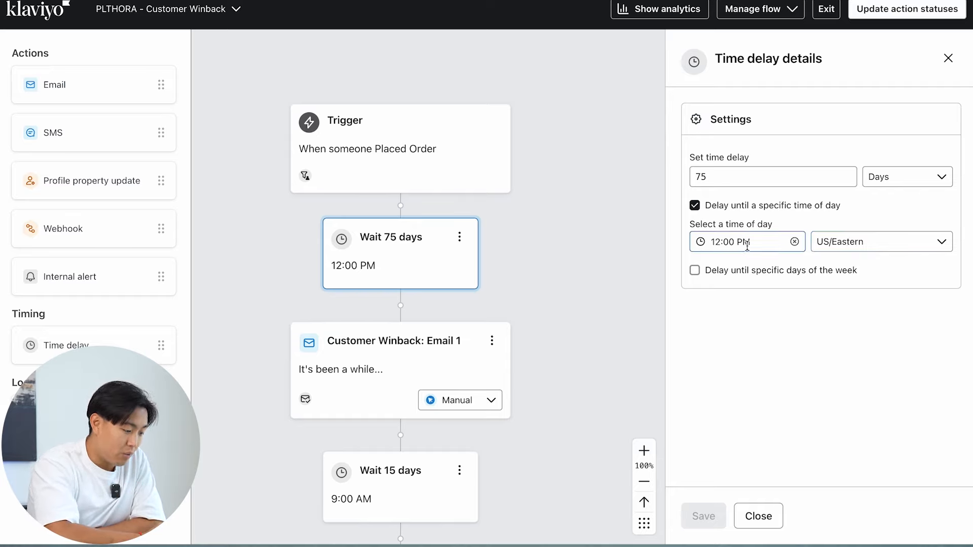
click(841, 249)
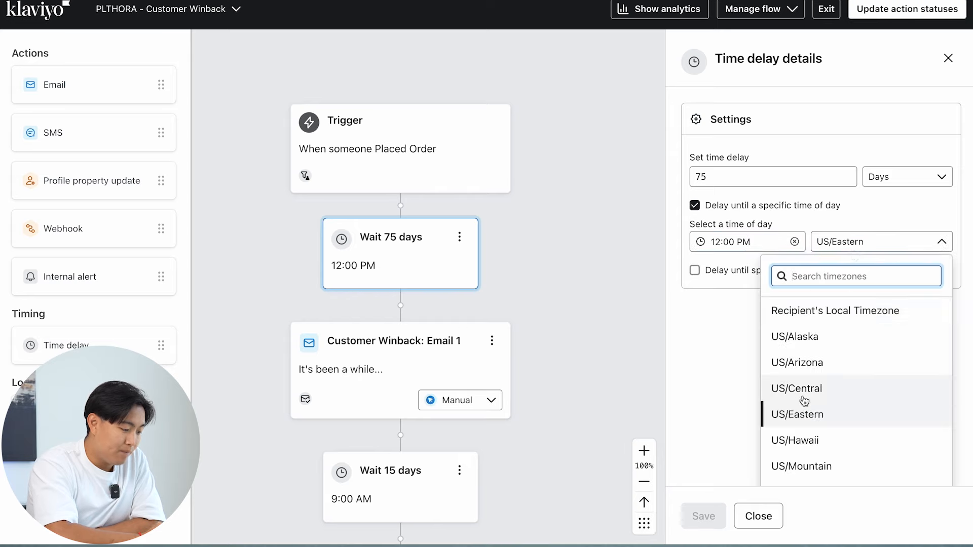
click(825, 317)
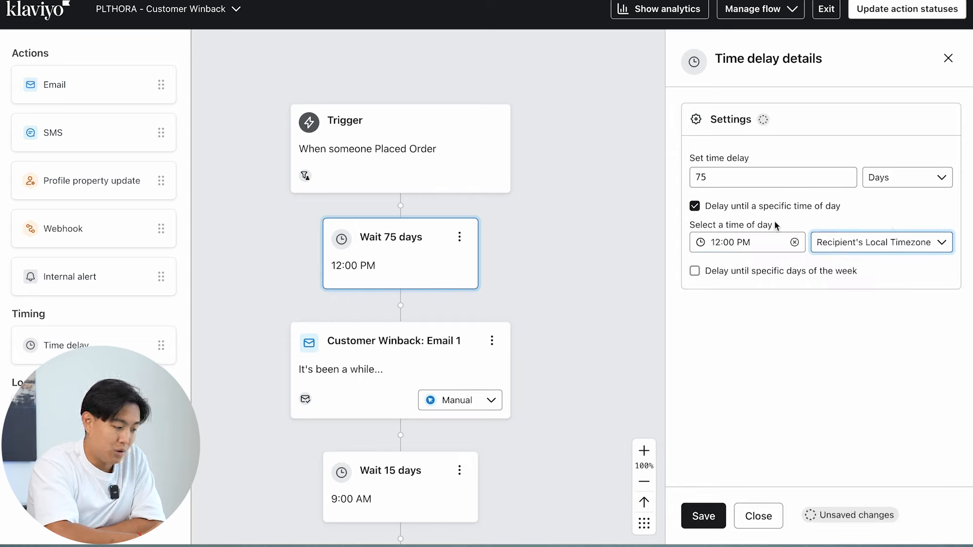
click(856, 251)
click(680, 330)
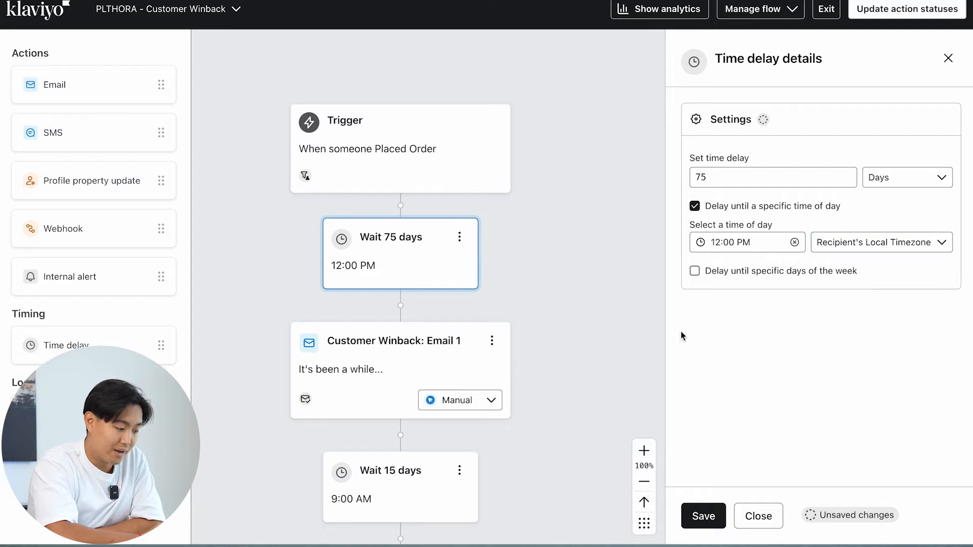
double_click(744, 177)
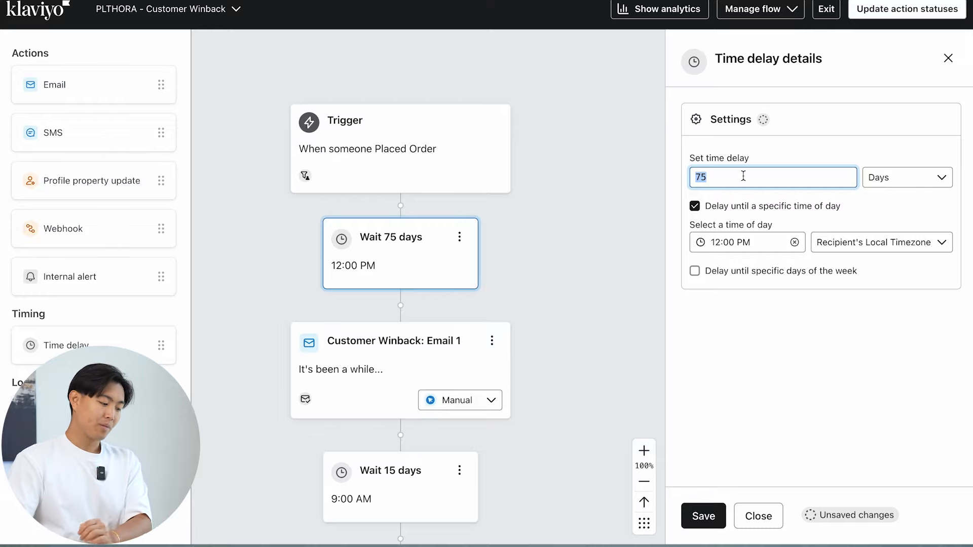
Turn off skipping recently emailed profiles for Customer Winback: Email 1 and save the email's settings
scroll(439, 314, down, 2)
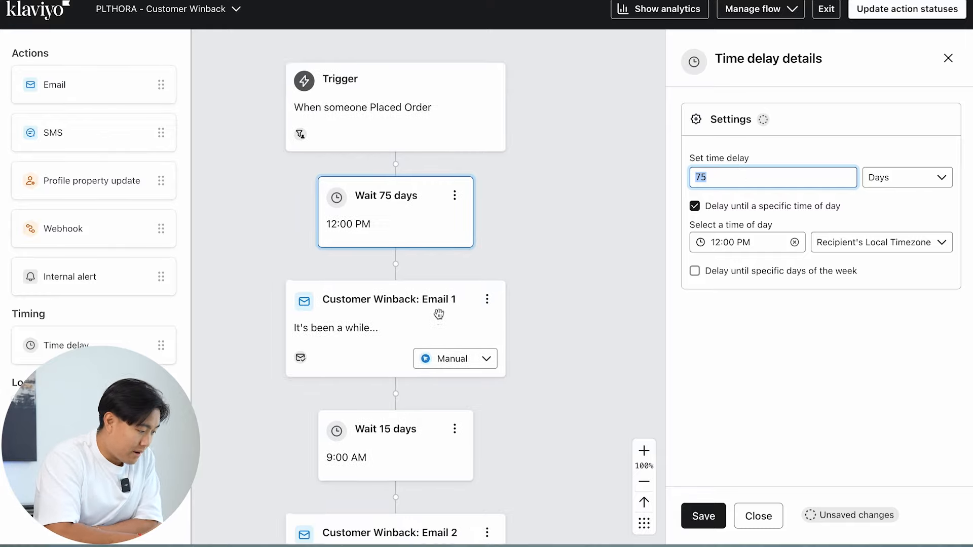
click(440, 319)
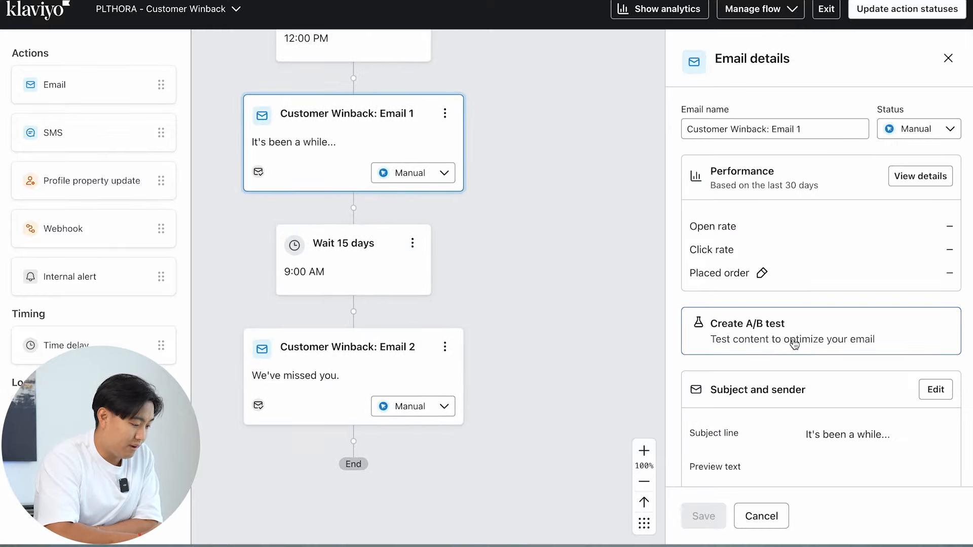
scroll(734, 341, down, 5)
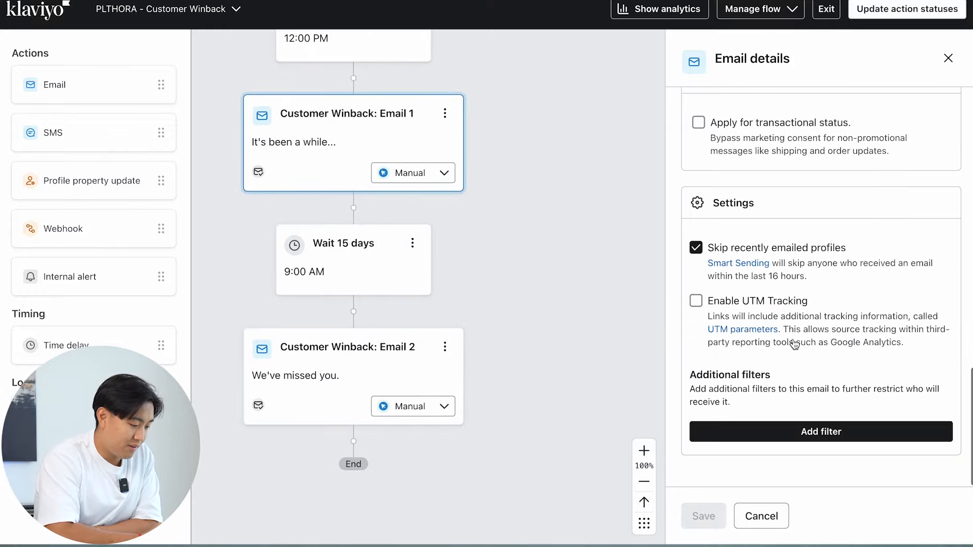
click(695, 247)
scroll(750, 278, up, 10)
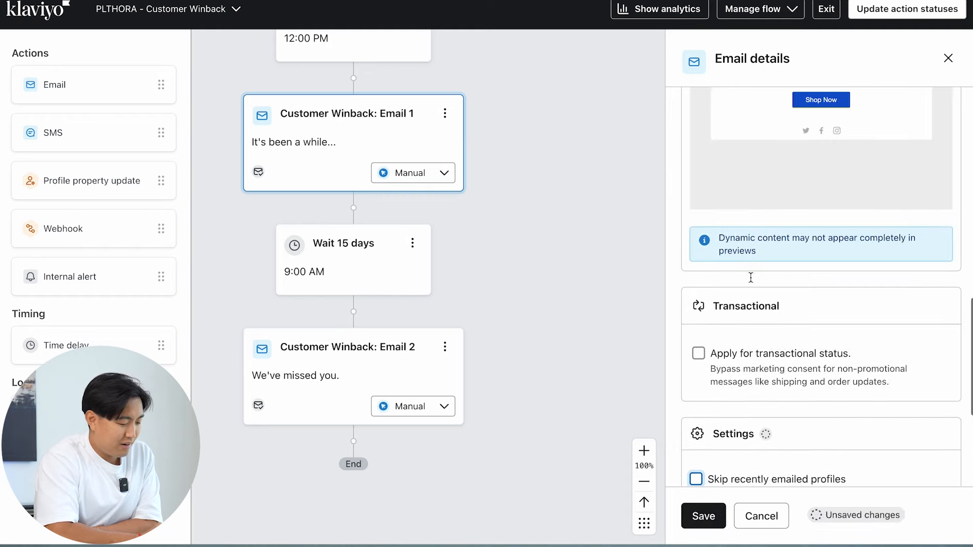
scroll(750, 277, up, 5)
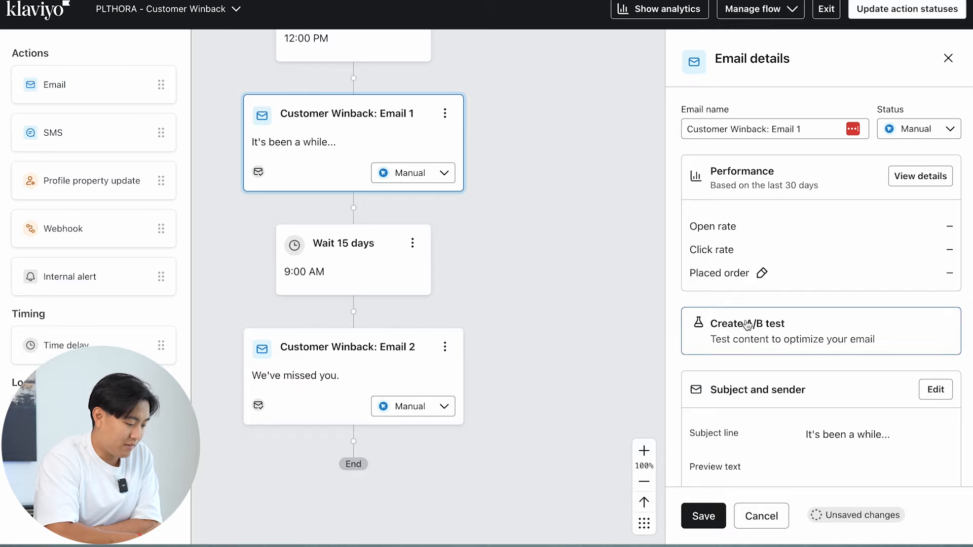
click(699, 519)
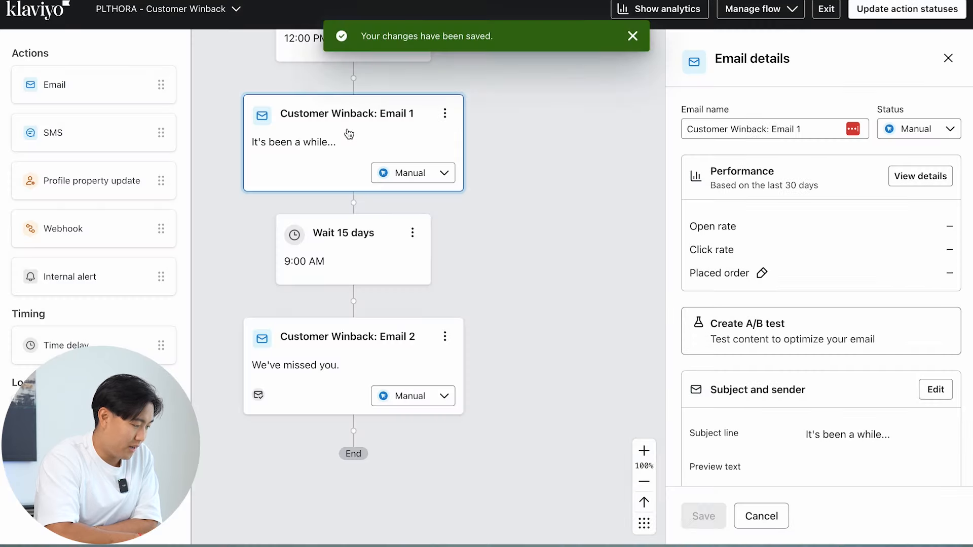
Switch to the Winback Flow page in Figma and examine the E1 and E2 email designs from header to product and review sections
key(ctrl+Left)
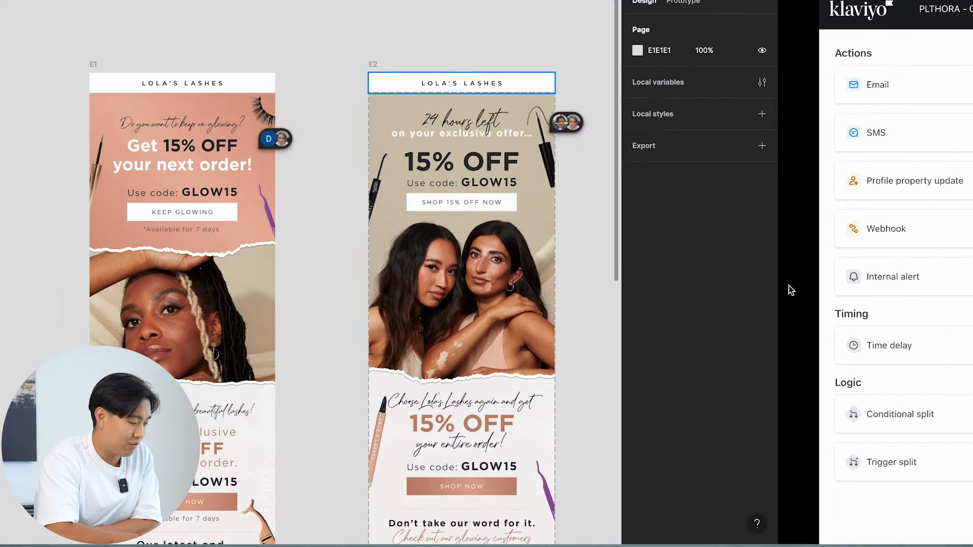
scroll(508, 263, down, 3)
scroll(507, 263, up, 5)
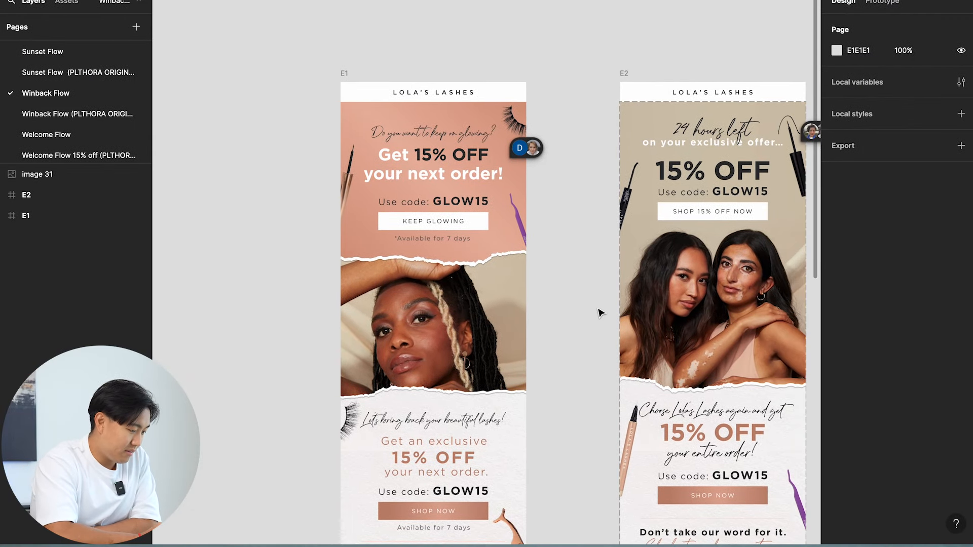
scroll(599, 311, down, 4)
scroll(600, 310, right, 3)
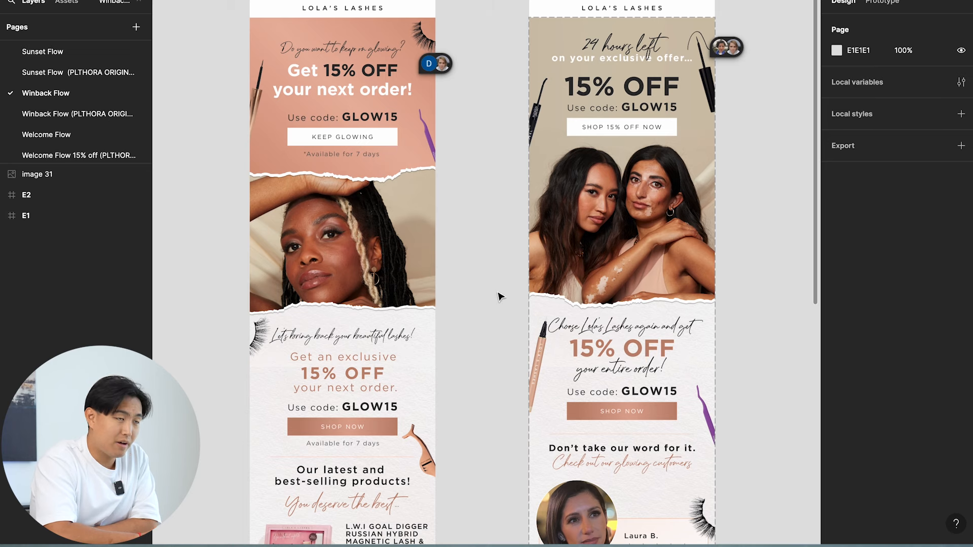
ctrl+scroll(499, 296, down, 3)
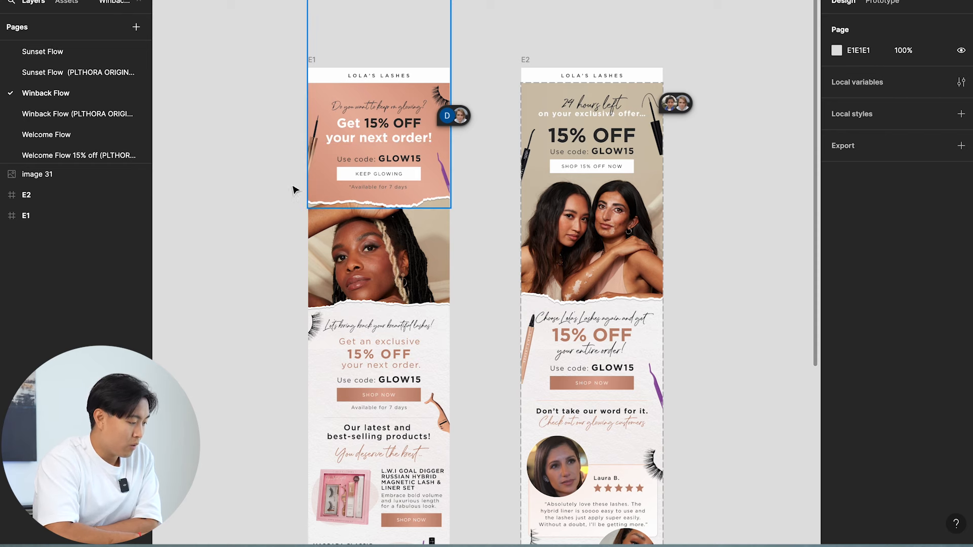
scroll(278, 183, down, 2)
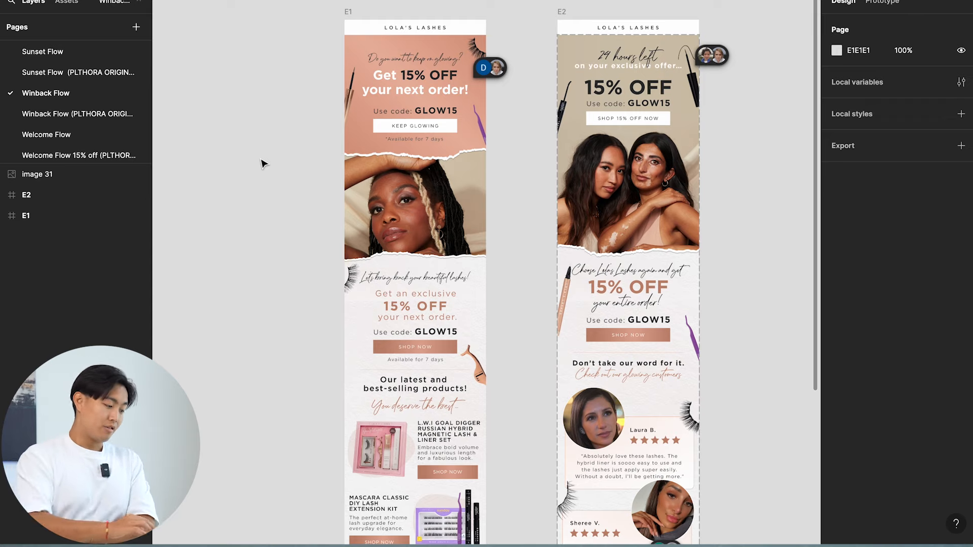
scroll(262, 164, down, 3)
scroll(262, 163, up, 6)
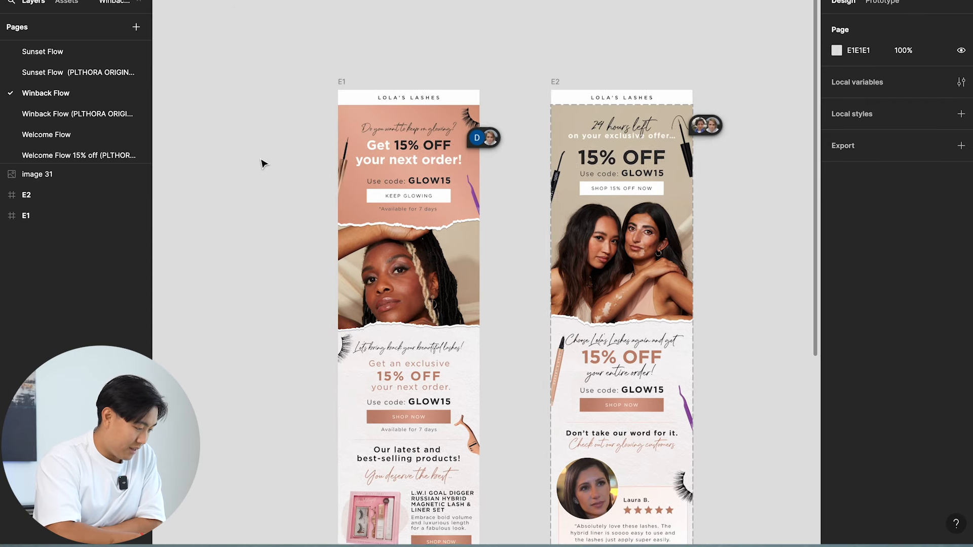
scroll(387, 397, down, 5)
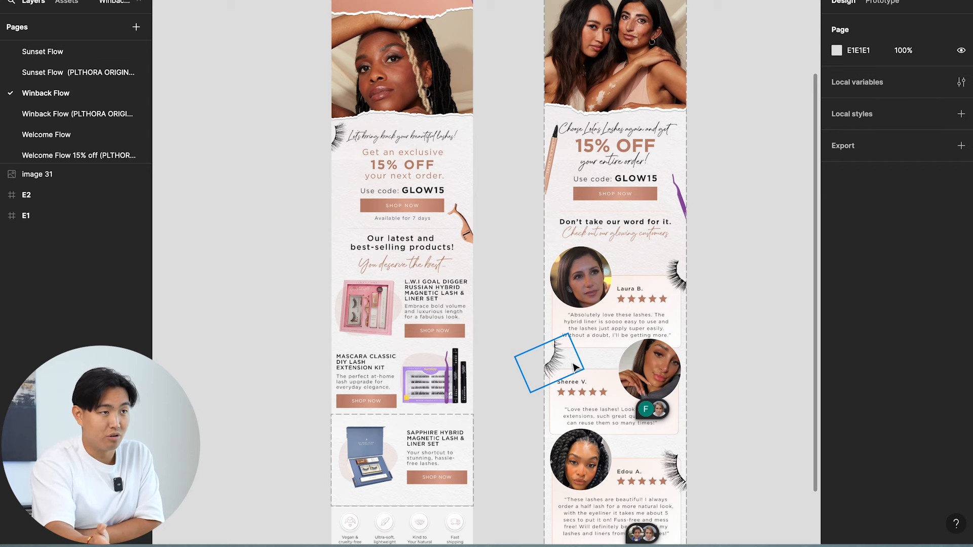
scroll(482, 278, up, 4)
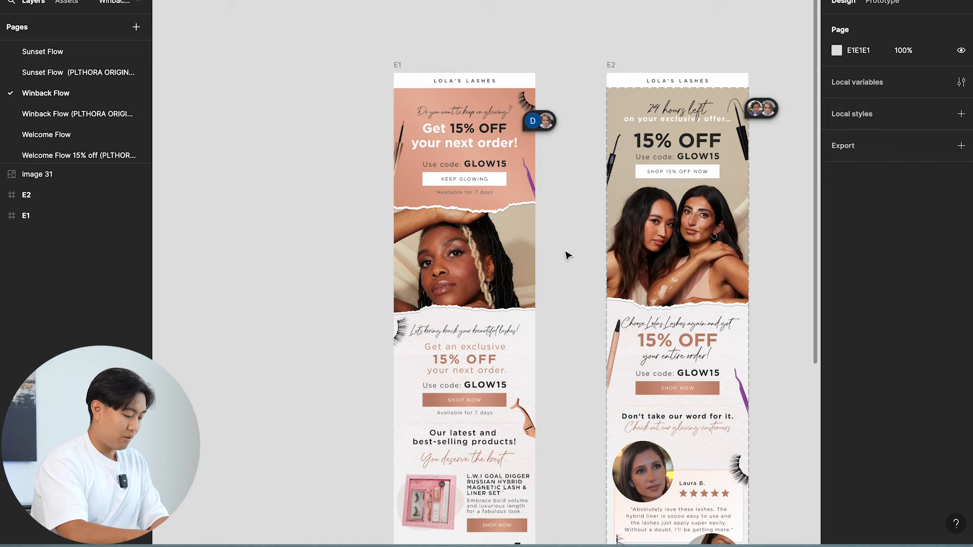
Draw slices in E1 over the upper part through "You deserve the best...", about 1000 × 2828, and the first product block, about 996 × 471
key(f)
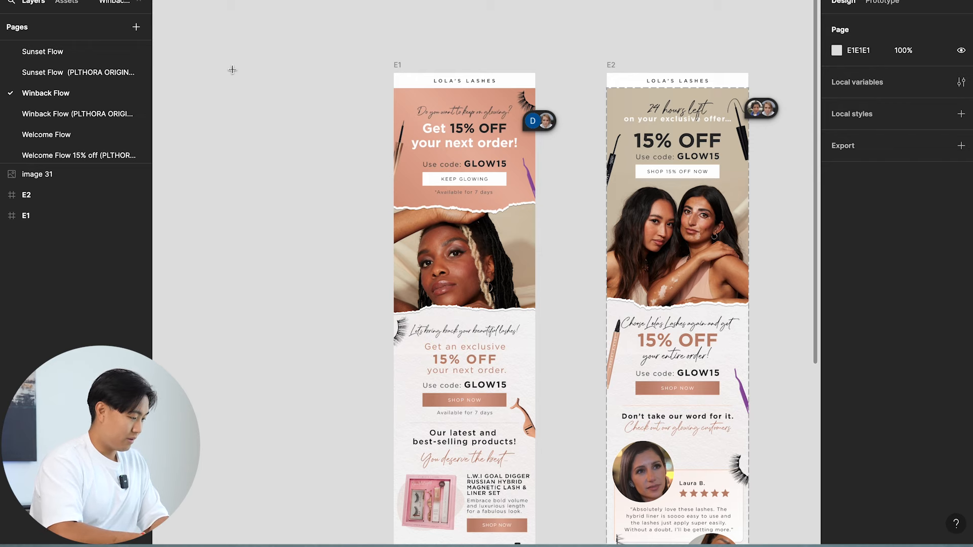
scroll(395, 73, up, 5)
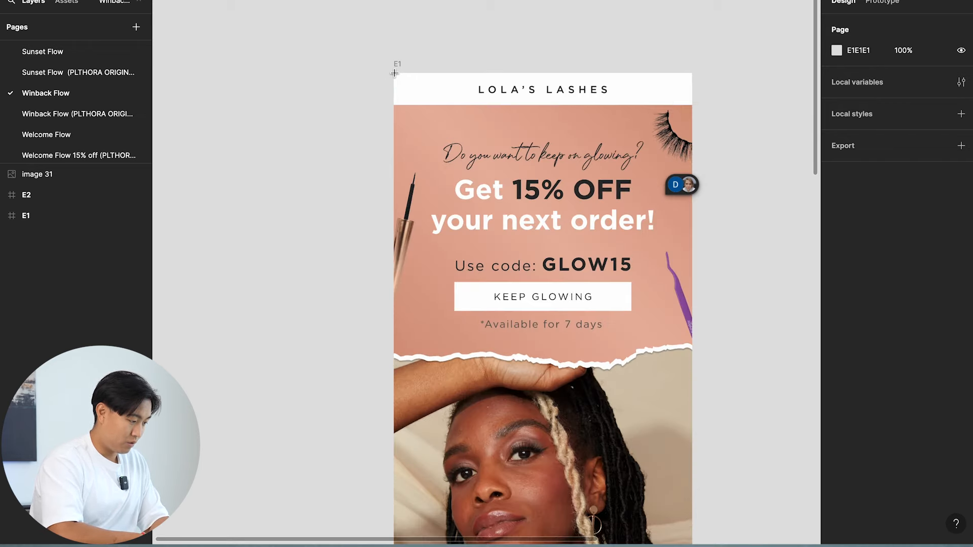
scroll(394, 73, down, 3)
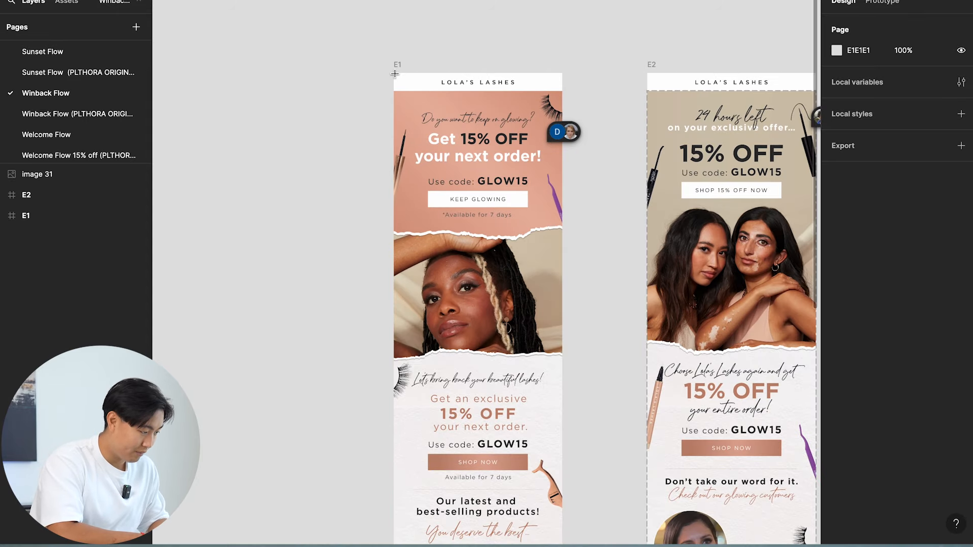
drag(395, 73, 560, 430)
scroll(564, 429, up, 3)
scroll(561, 432, down, 5)
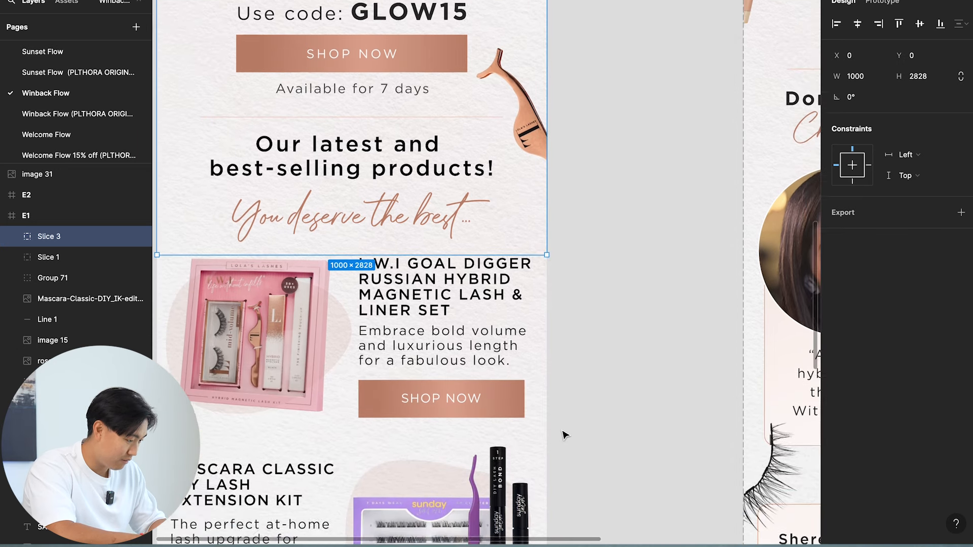
scroll(562, 433, left, 4)
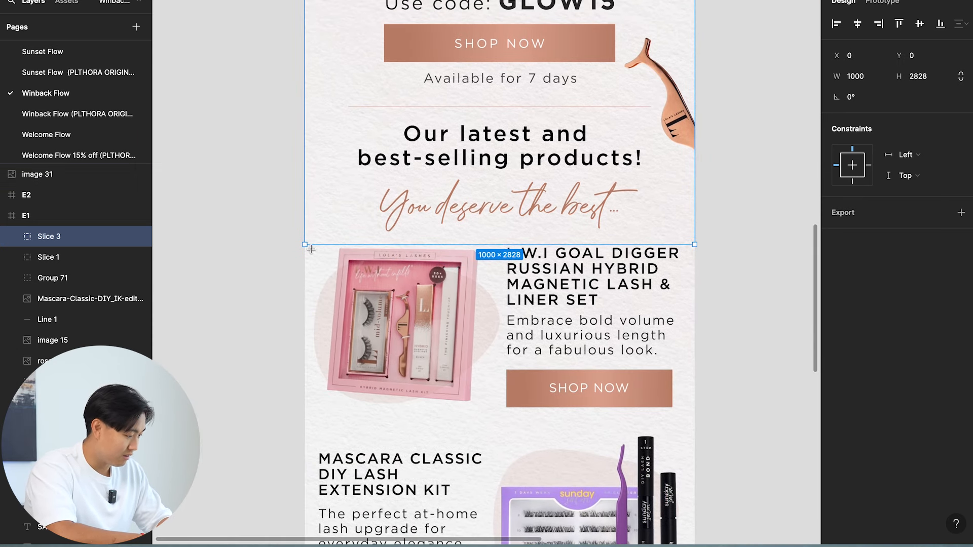
drag(305, 245, 694, 426)
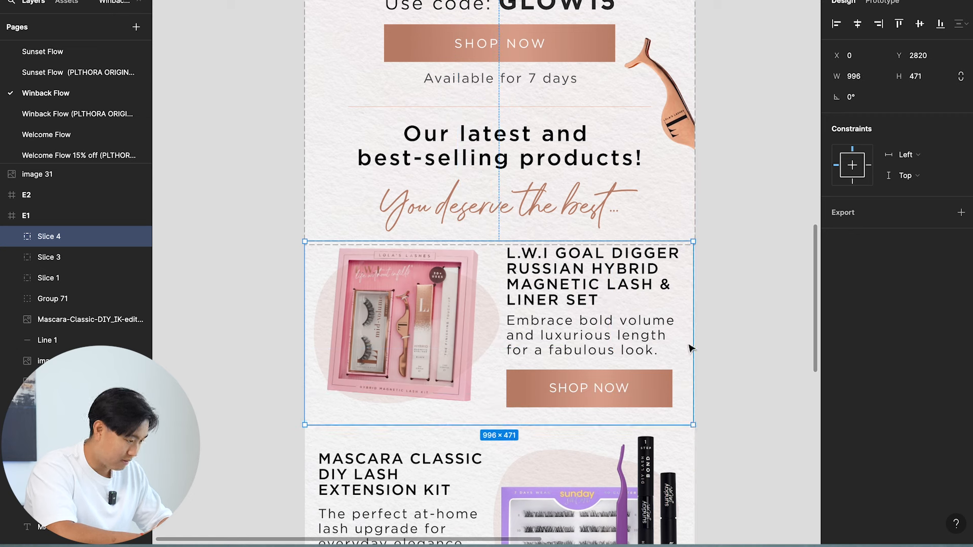
Fit the first product slice in E1 to 1000 × 463 and slice the Mascara Classic block below it at 1000 × 499
drag(694, 242, 694, 246)
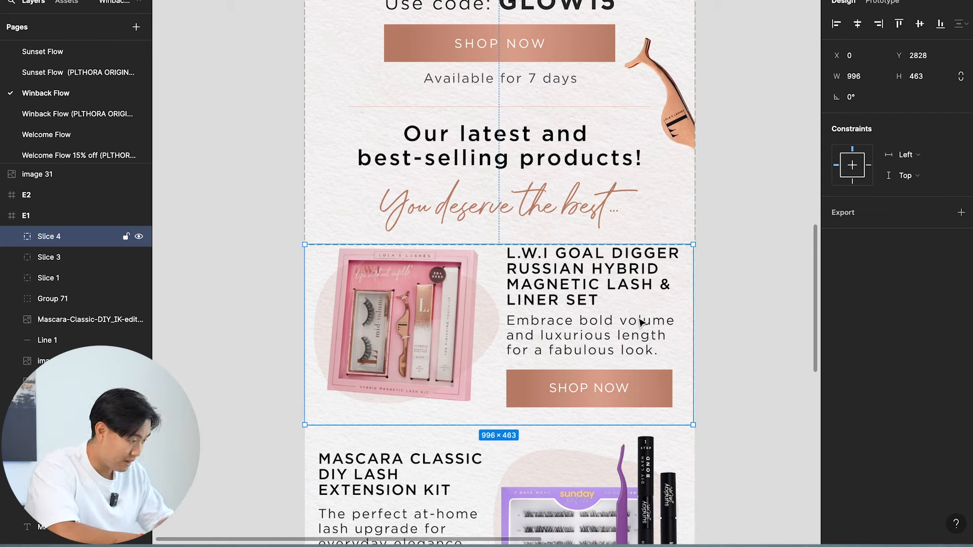
drag(694, 424, 307, 415)
scroll(695, 451, down, 3)
scroll(348, 526, down, 2)
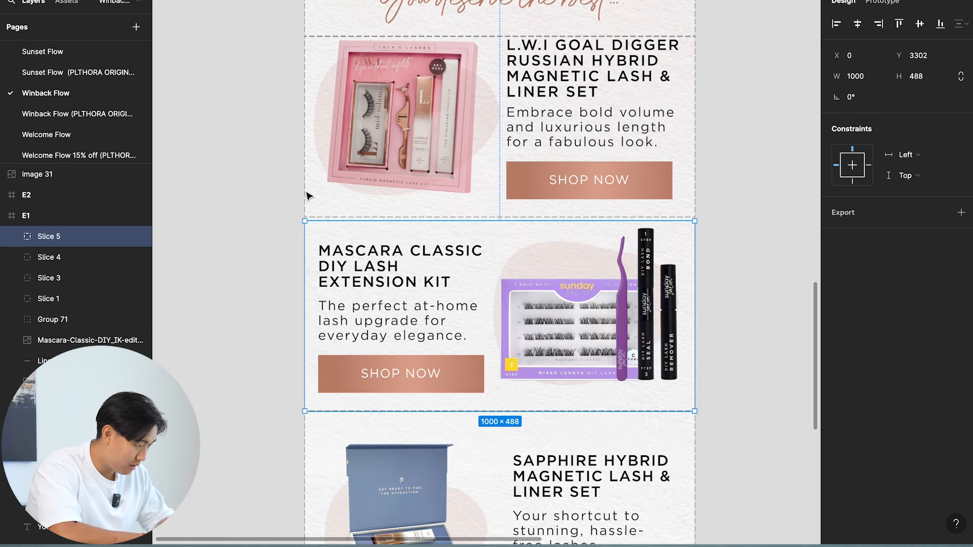
drag(305, 221, 303, 218)
Draw a slice about 1000 × 347 over the icon row with "Vegan & cruelty-free" through "Fast shipping" at the end of E1
scroll(252, 238, down, 8)
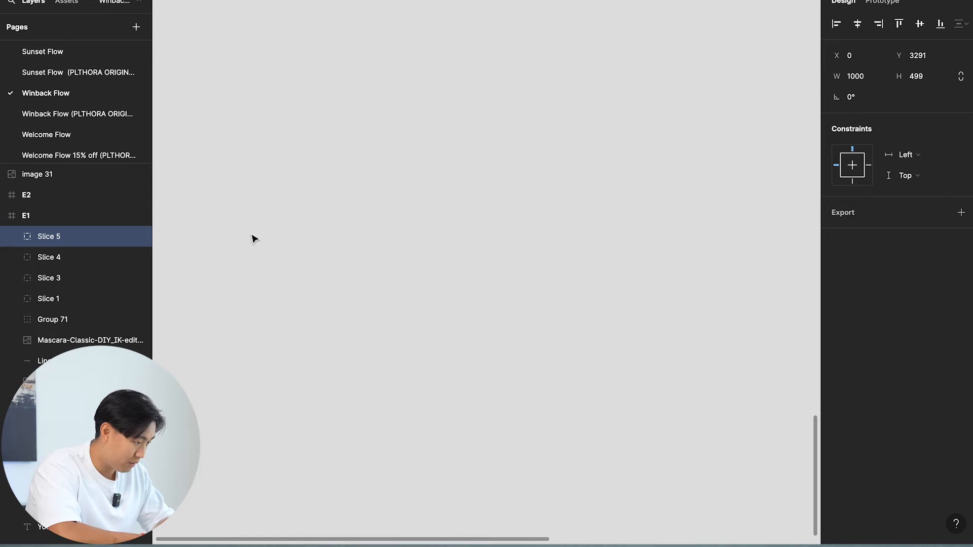
scroll(252, 238, up, 1)
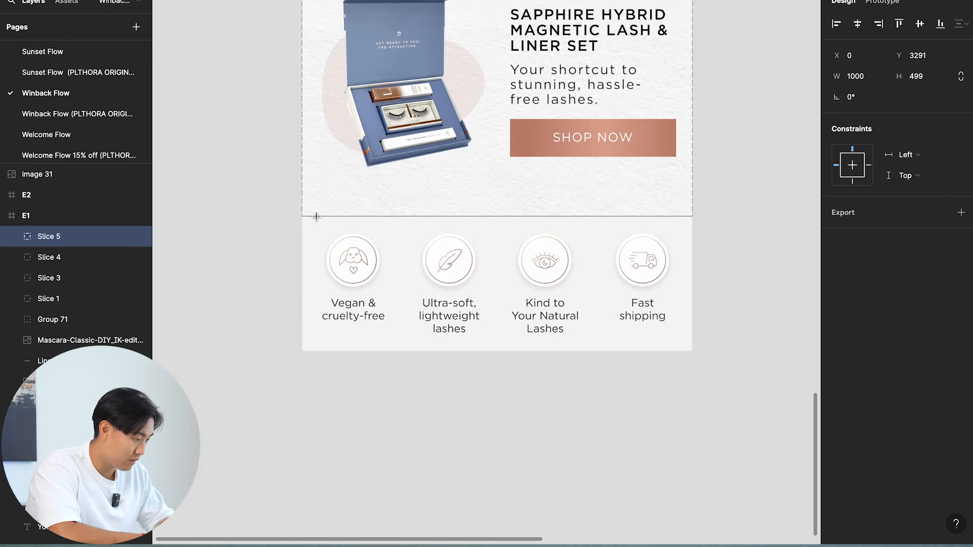
drag(301, 217, 692, 350)
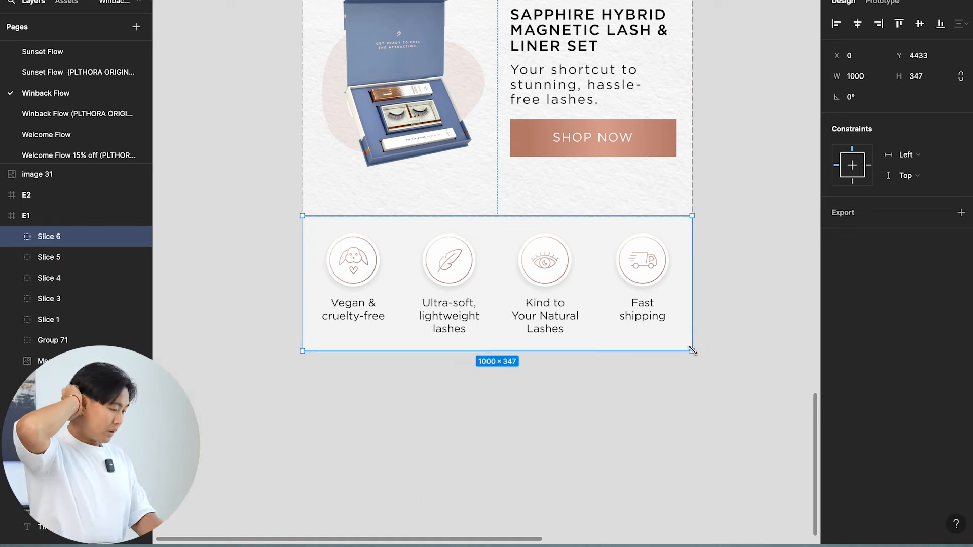
Review the sliced E1 design from the header down and check which block Slice 1 covers
scroll(695, 353, up, 20)
scroll(696, 355, up, 10)
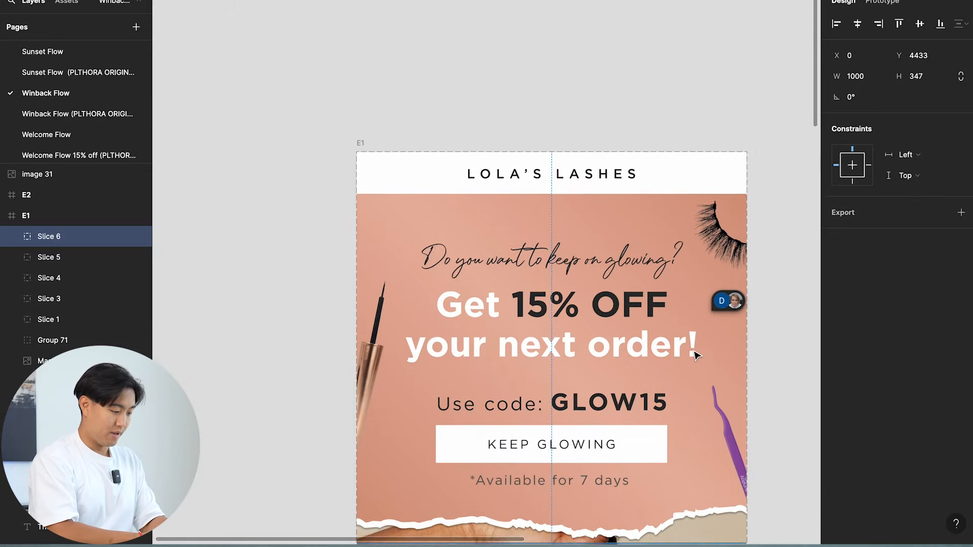
scroll(696, 355, down, 3)
scroll(696, 355, down, 10)
scroll(696, 356, up, 6)
scroll(695, 355, up, 3)
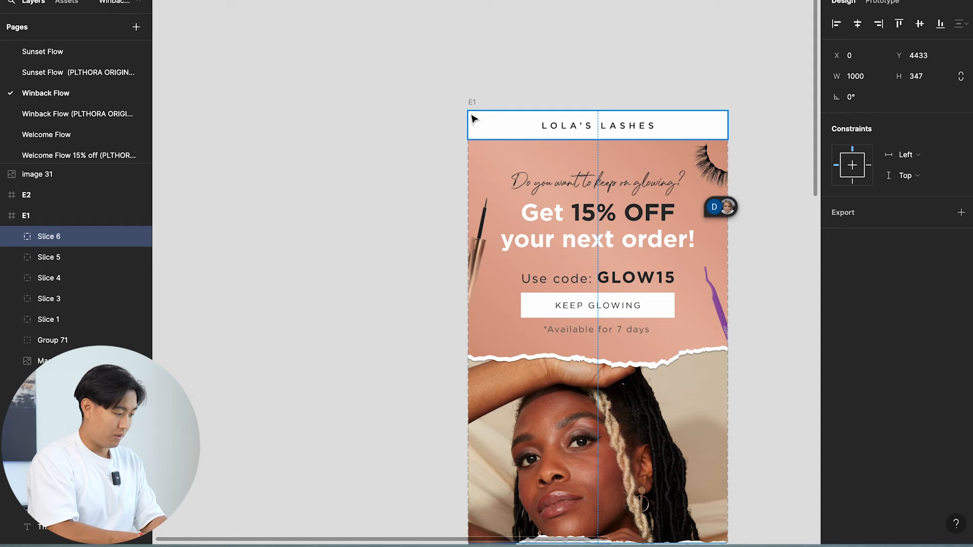
click(95, 278)
click(93, 318)
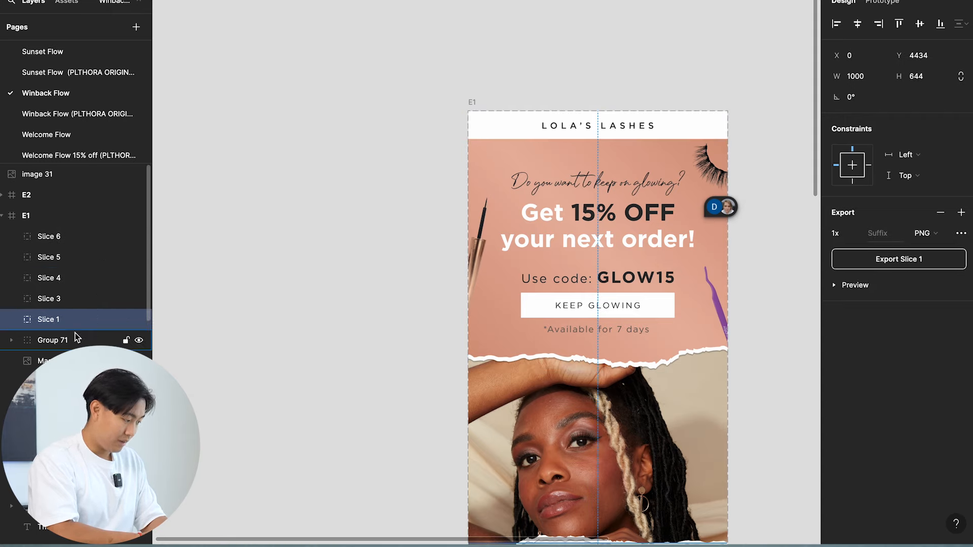
ctrl+scroll(291, 325, down, 3)
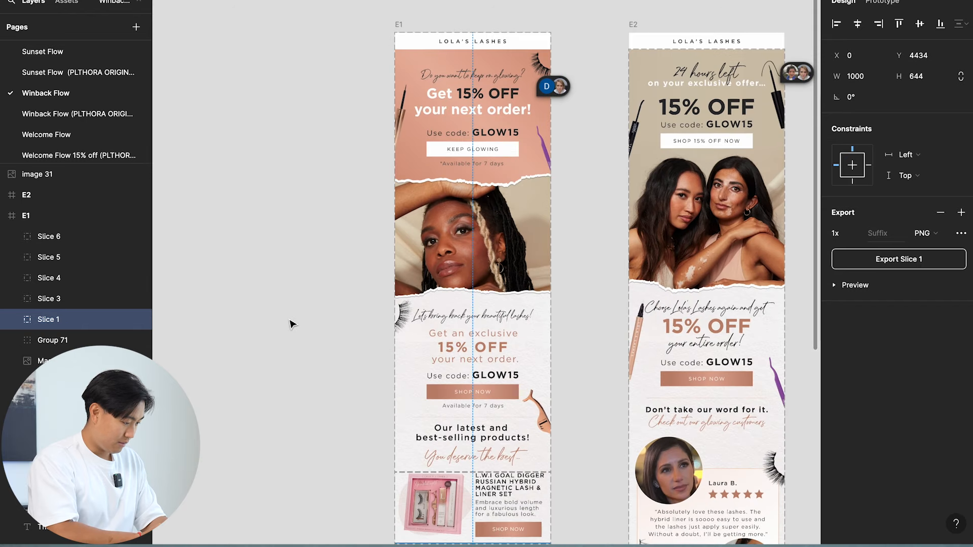
scroll(289, 321, down, 5)
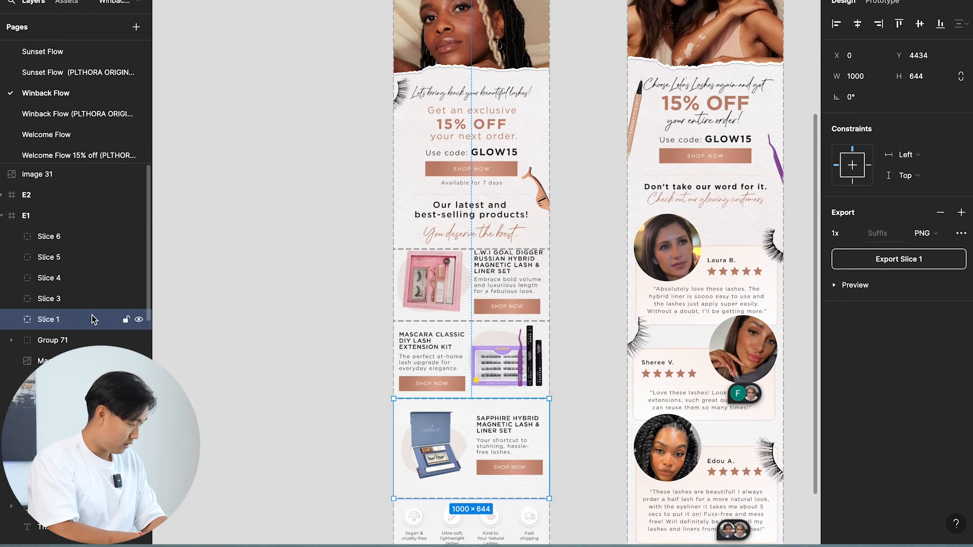
Reorder the slice layers in E1 so that Slice 1 sits between Slice 6 and Slice 5
drag(92, 315, 96, 278)
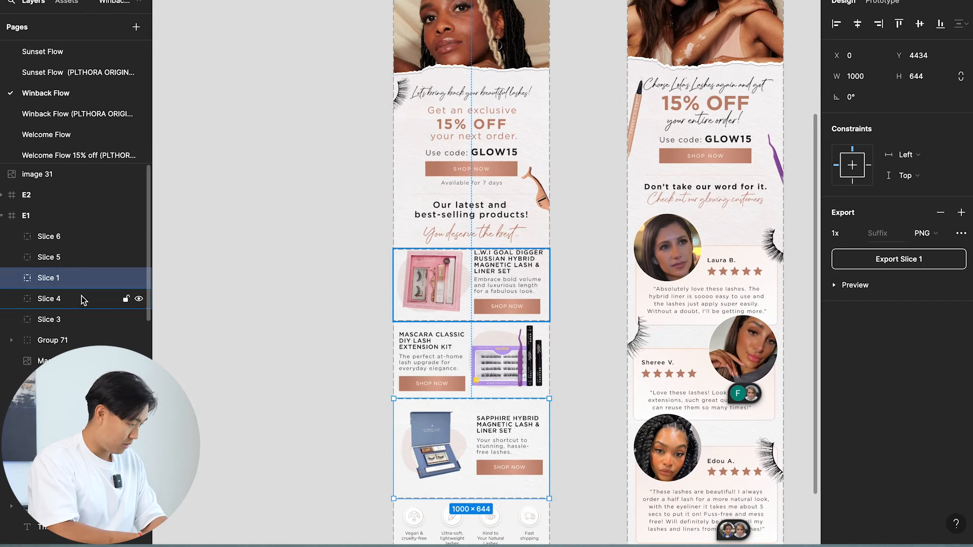
click(72, 323)
click(100, 302)
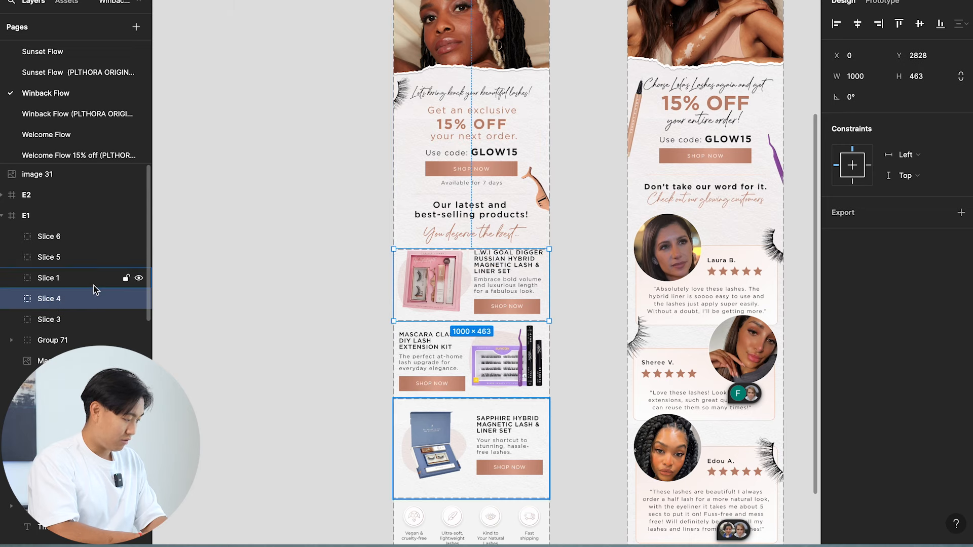
click(94, 278)
click(95, 258)
drag(89, 277, 88, 259)
click(76, 236)
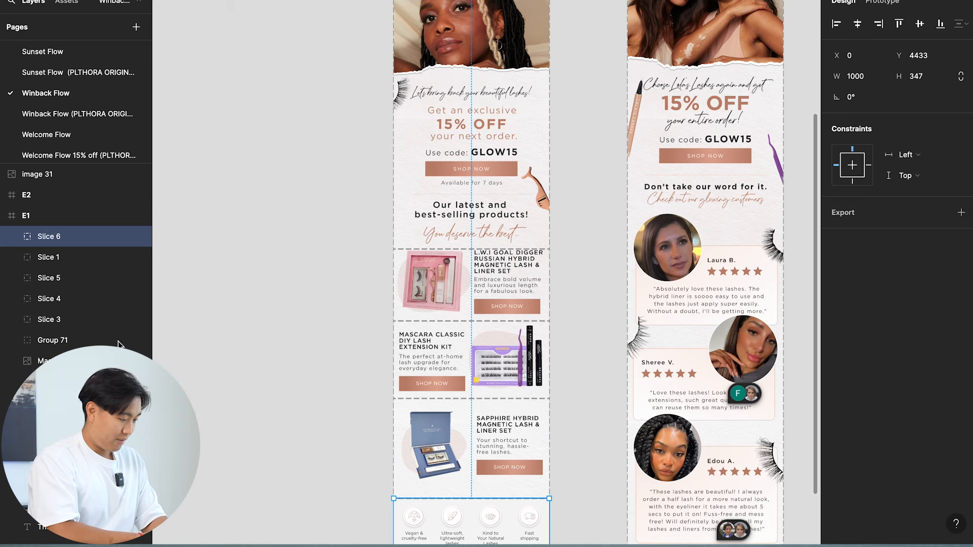
Export Slice 3, the upper part of E1, as a JPG named "LL CW 1.1" to the Desktop
click(61, 319)
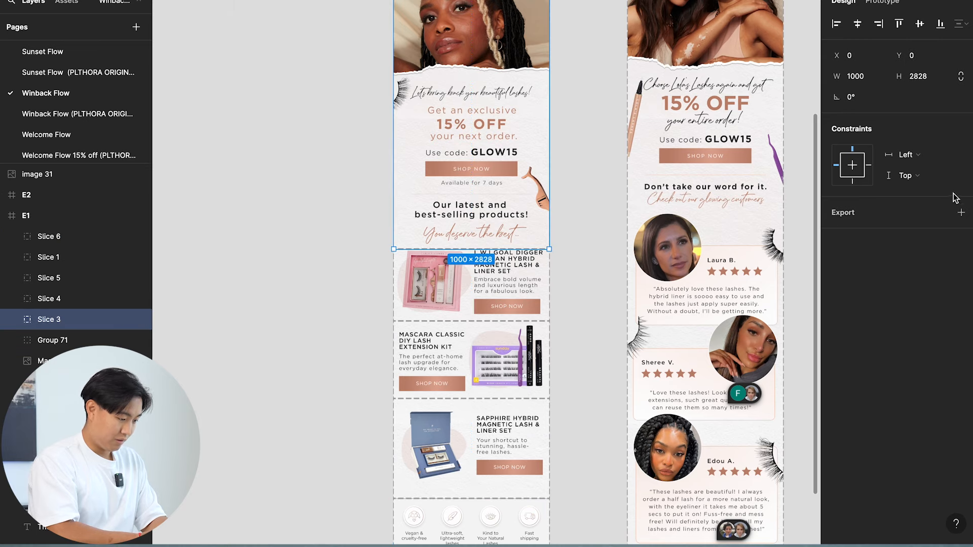
click(926, 217)
click(924, 234)
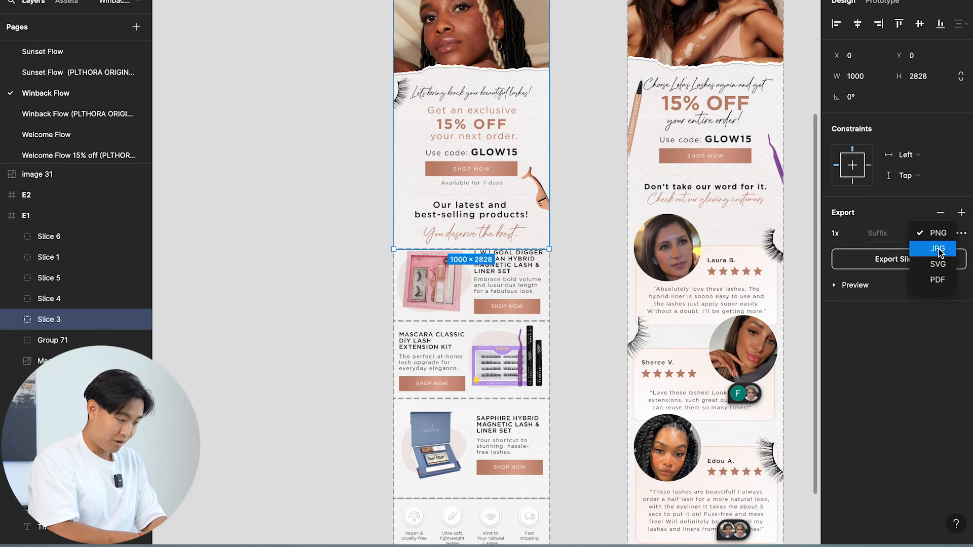
click(935, 246)
click(895, 258)
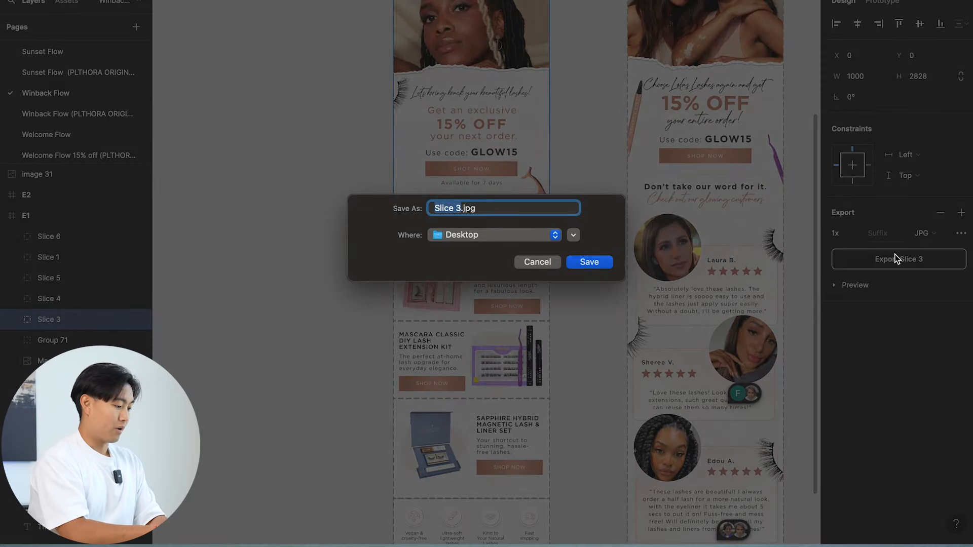
text(LL CW 1.1)
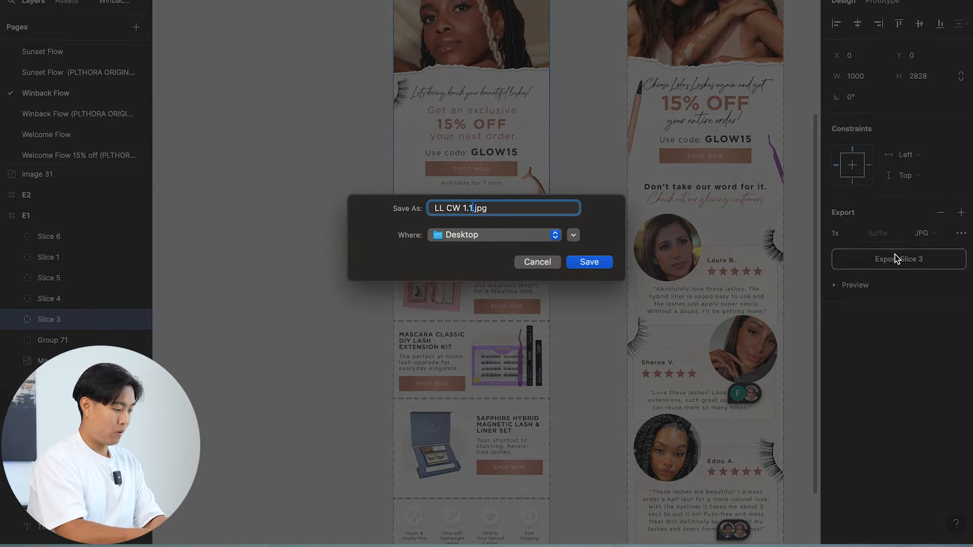
key(Return)
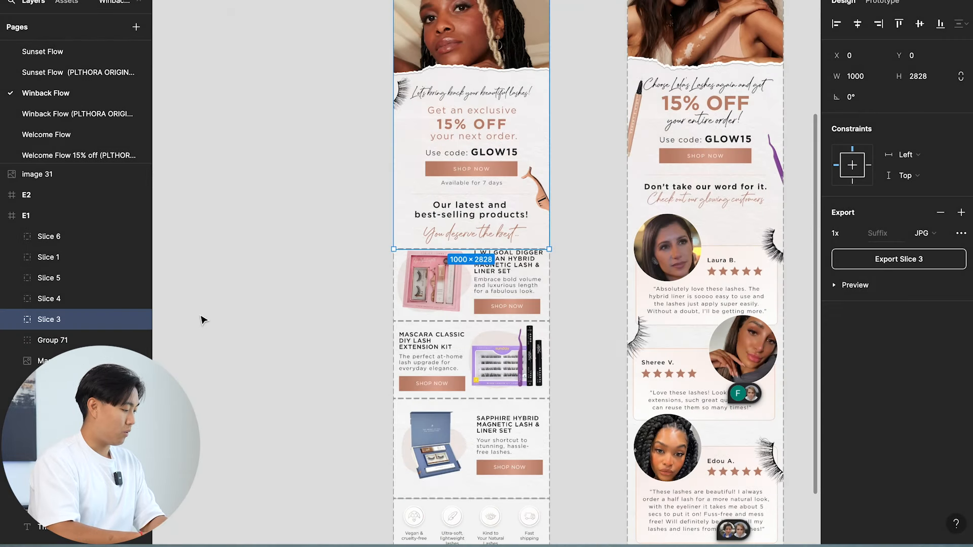
Export Slice 4, the first product block, as a JPG named "LL CW 1.2" to the Desktop
click(120, 300)
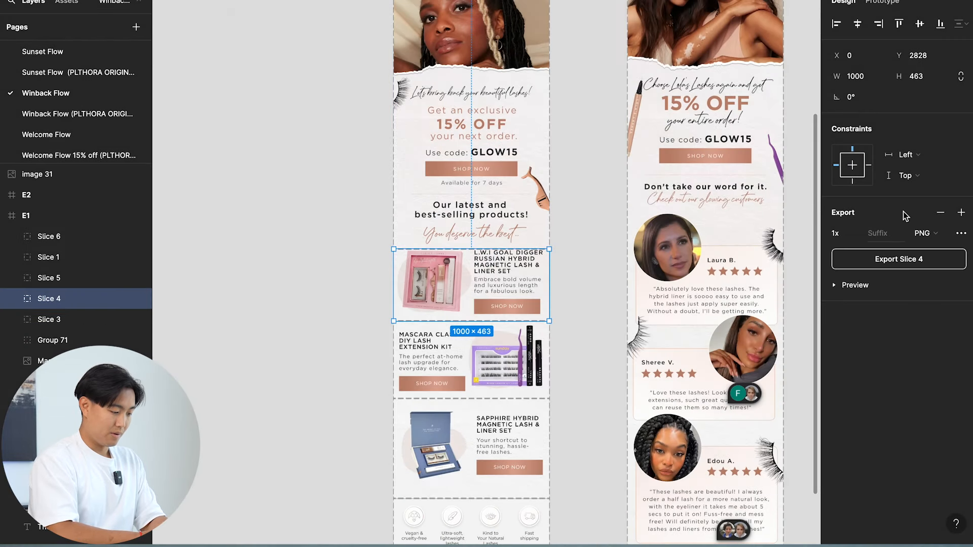
click(919, 259)
key(Escape)
click(925, 234)
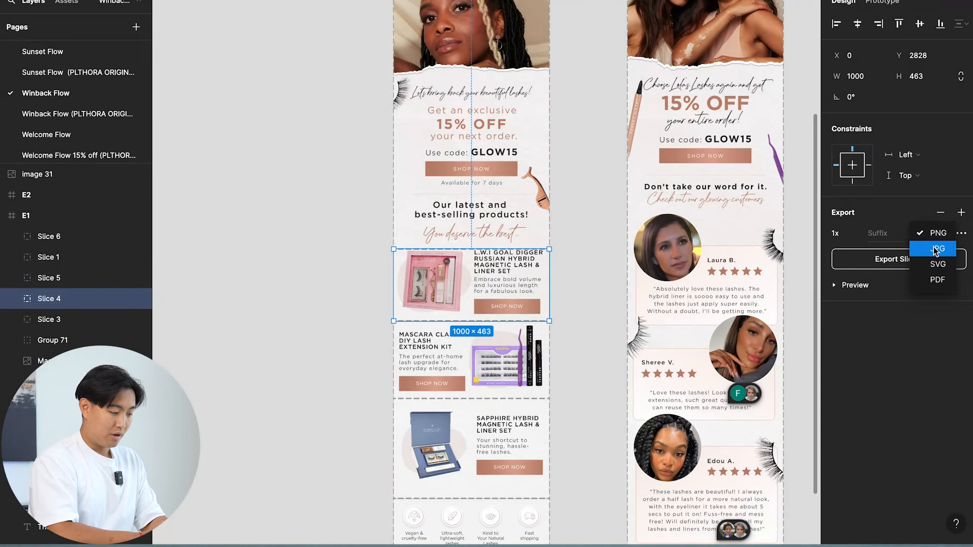
click(936, 249)
click(918, 259)
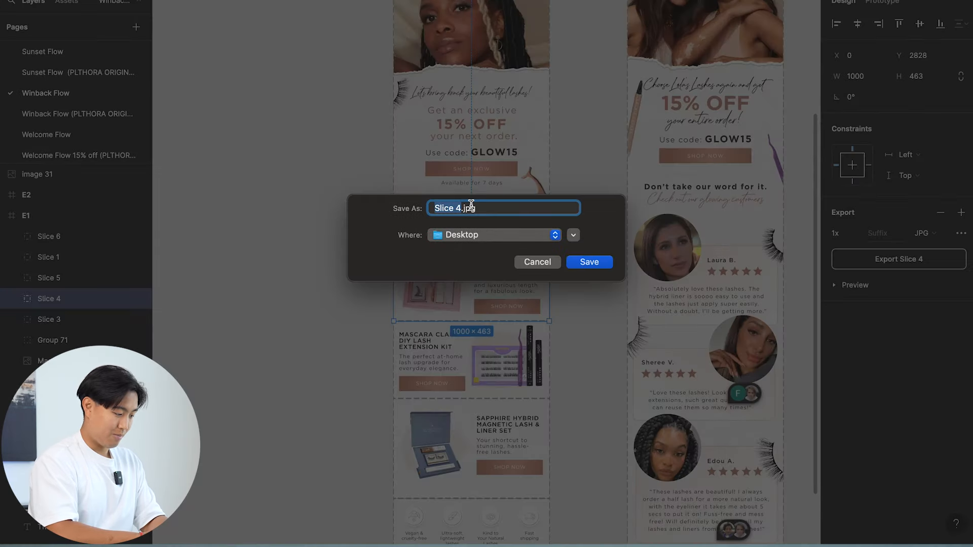
text(LL)
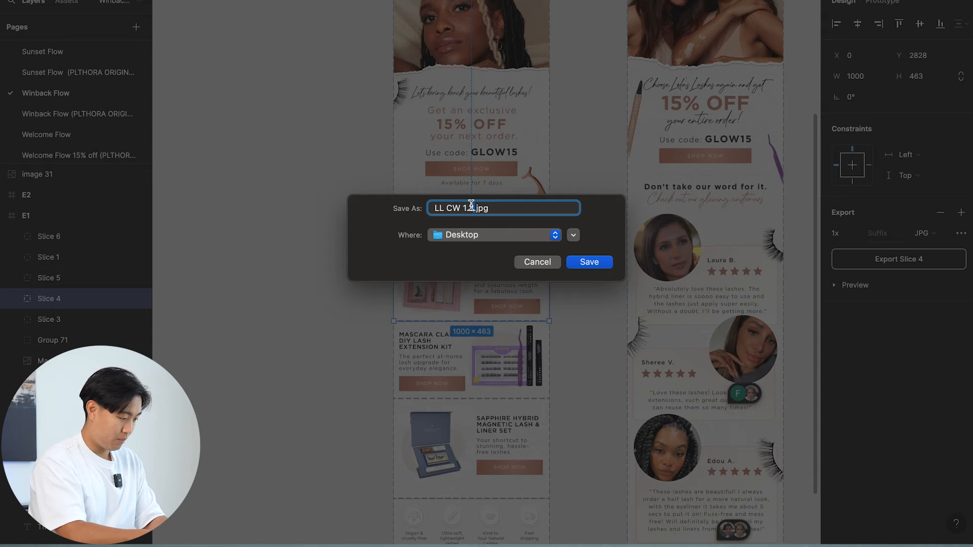
key(Return)
Export Slice 5, the Mascara Classic block, as a PNG to the Desktop under the next "LL CW 1." file name
click(101, 278)
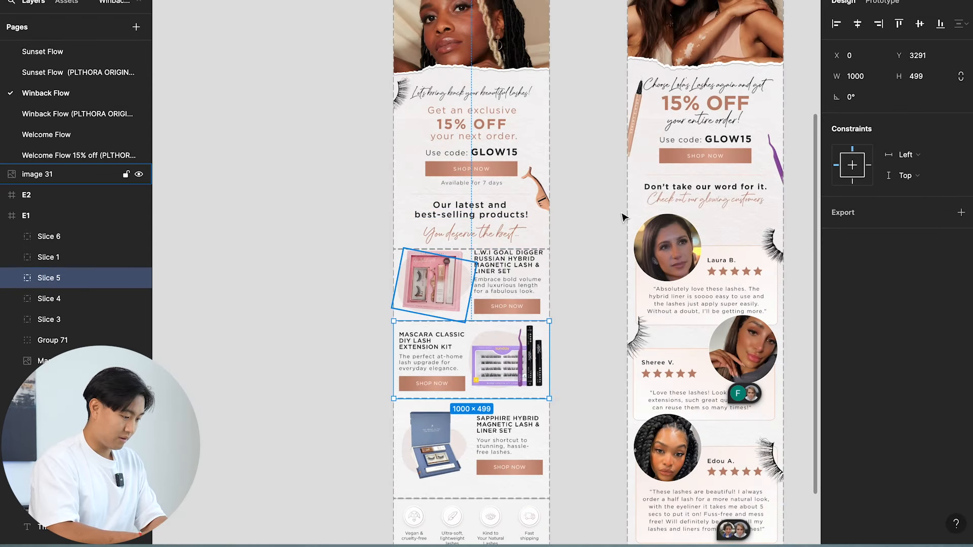
click(961, 212)
click(898, 259)
text(L)
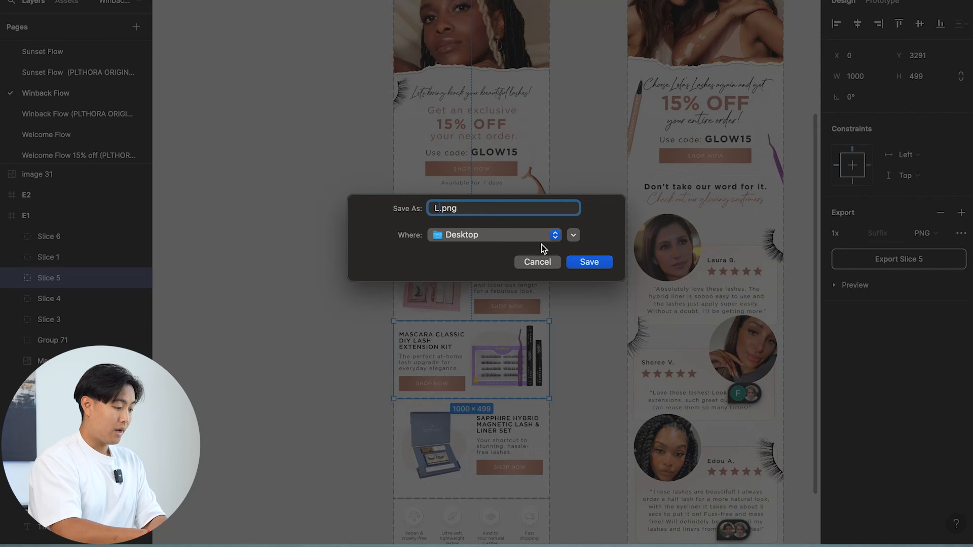
text(L CW 1.)
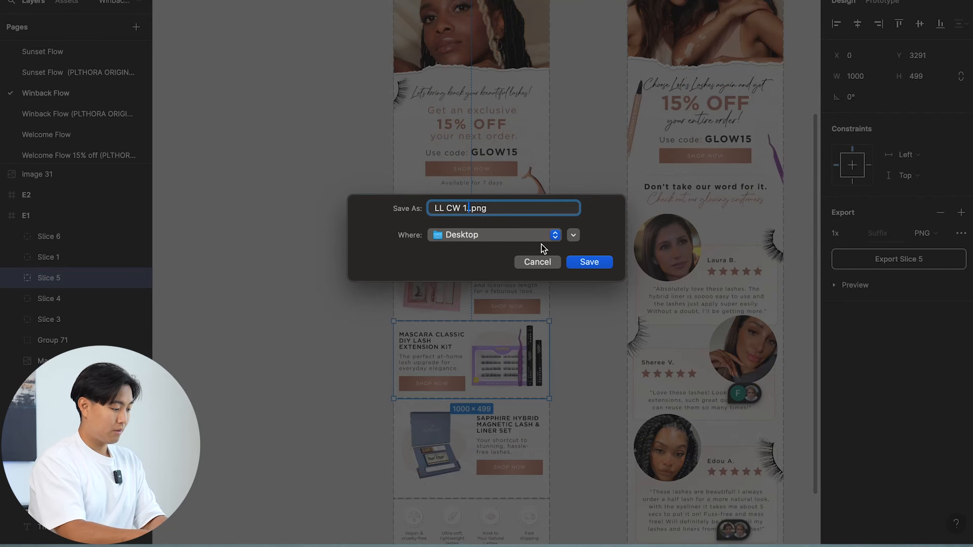
key(Return)
Export Slice 1, the Sapphire Hybrid block, as a PNG to the Desktop, continuing the "LL CW 1" file names
click(89, 263)
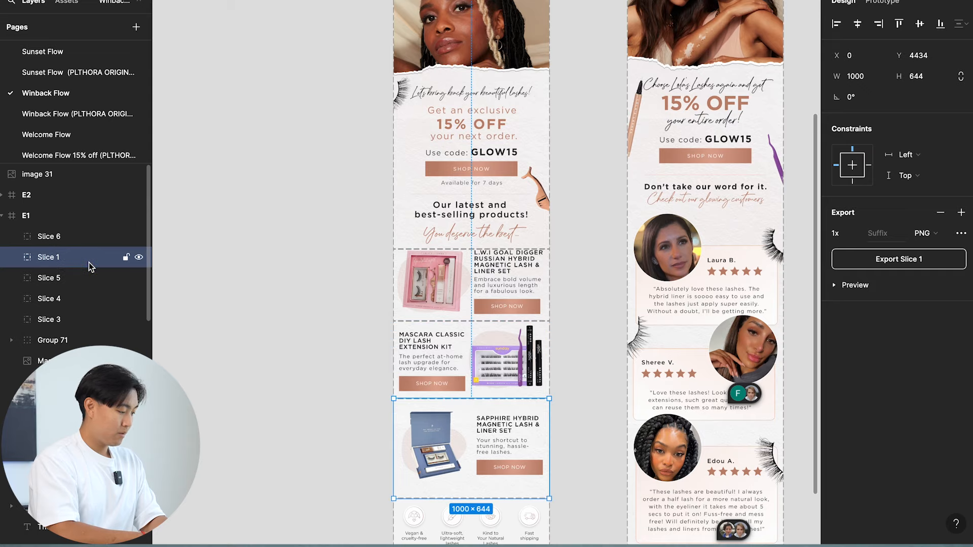
click(945, 264)
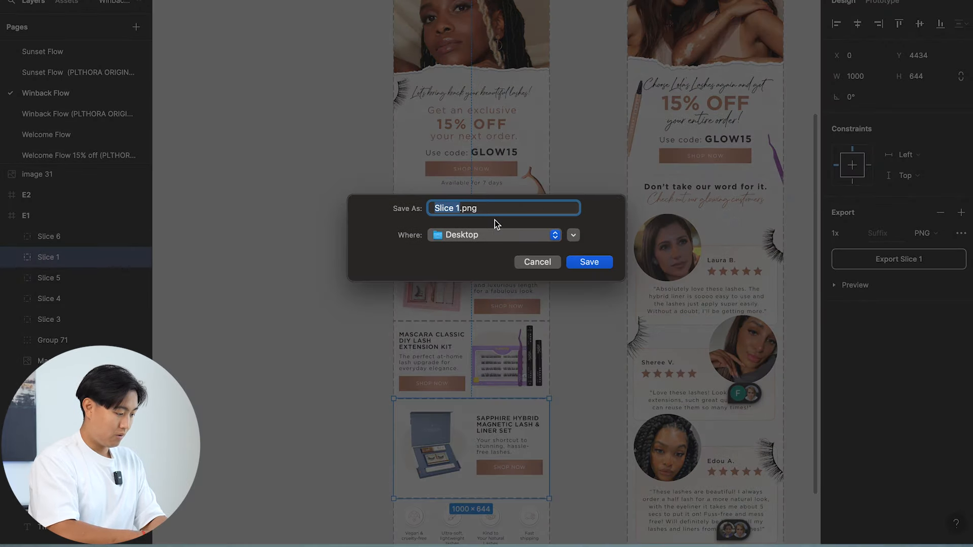
text(LL CW )
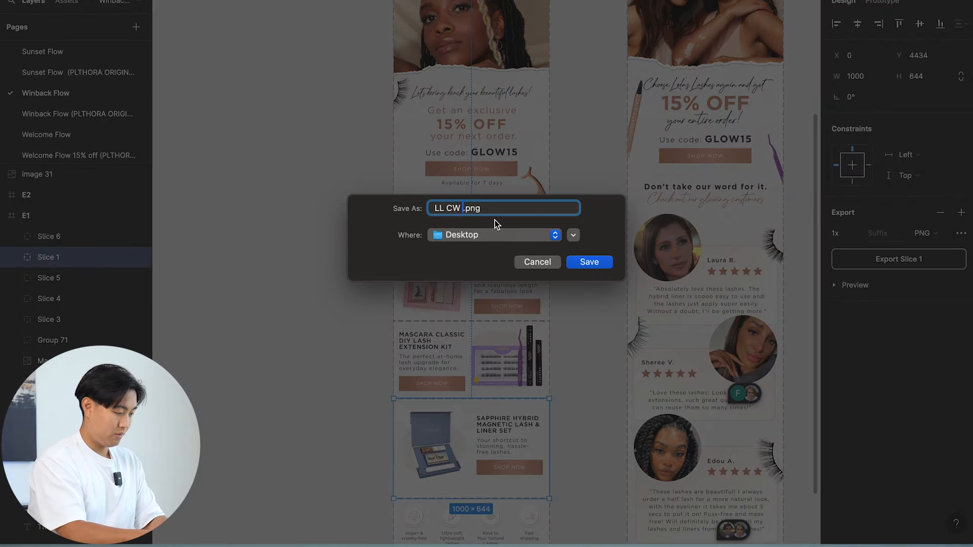
text(1)
key(Return)
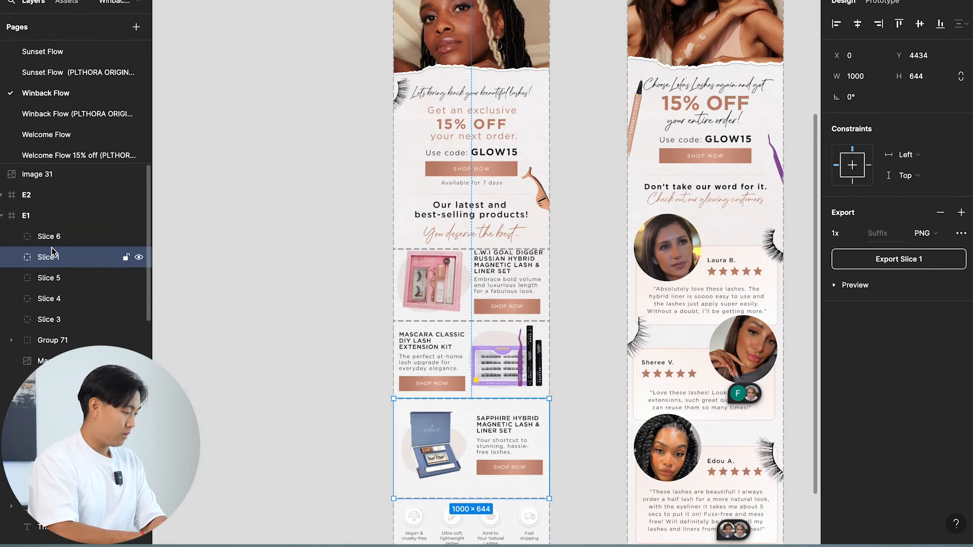
Export Slice 6, the section of E1 below the Sapphire Hybrid block, as a PNG to the Desktop, continuing the "LL CW 1." file names
click(58, 244)
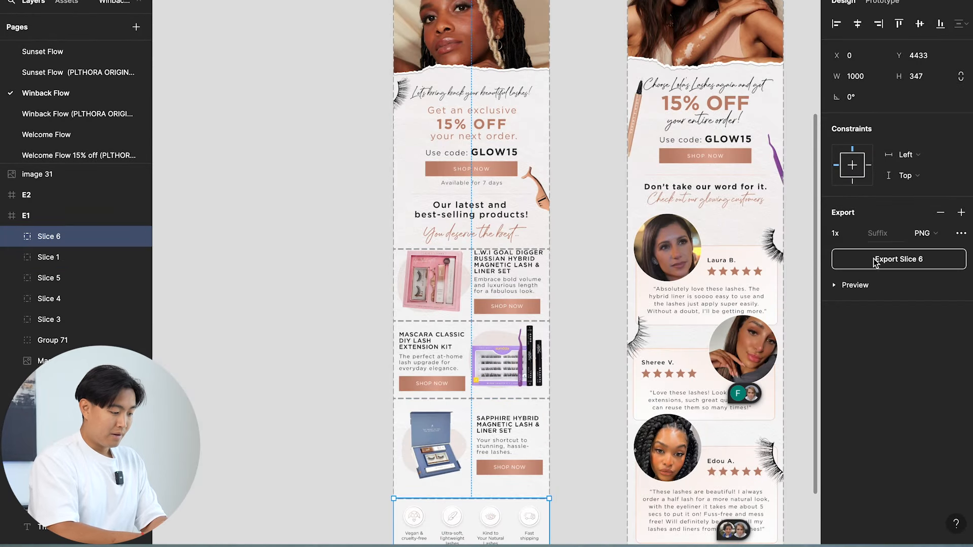
click(890, 260)
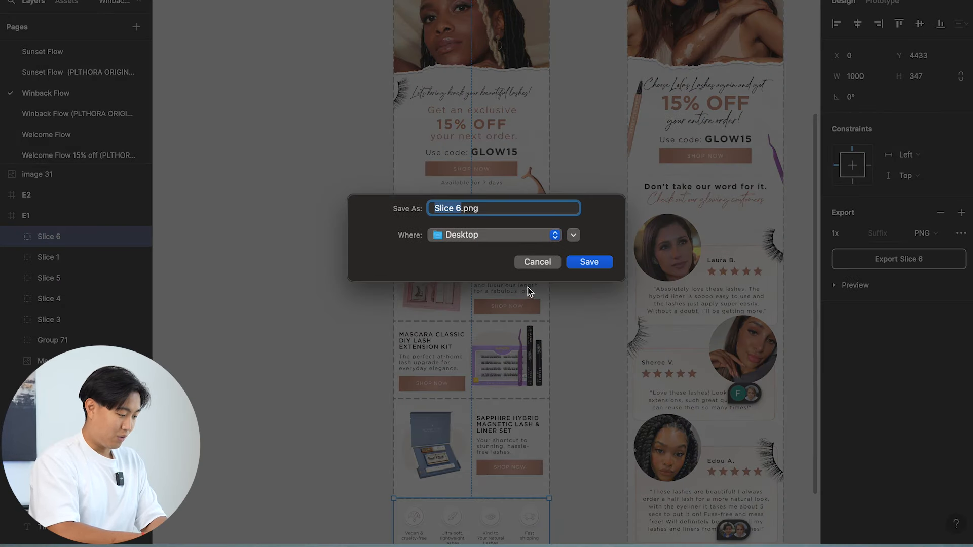
click(556, 262)
scroll(608, 253, right, 3)
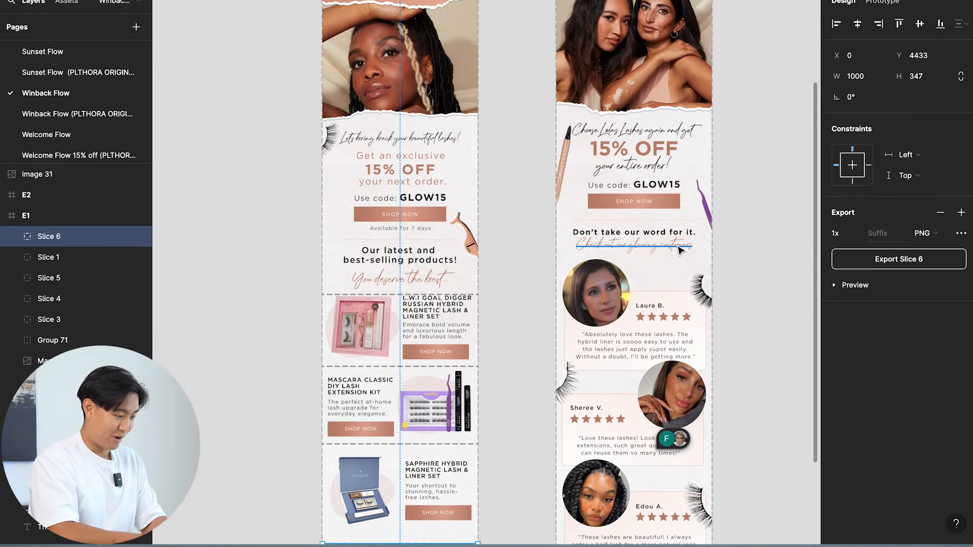
scroll(681, 249, up, 3)
scroll(680, 249, right, 2)
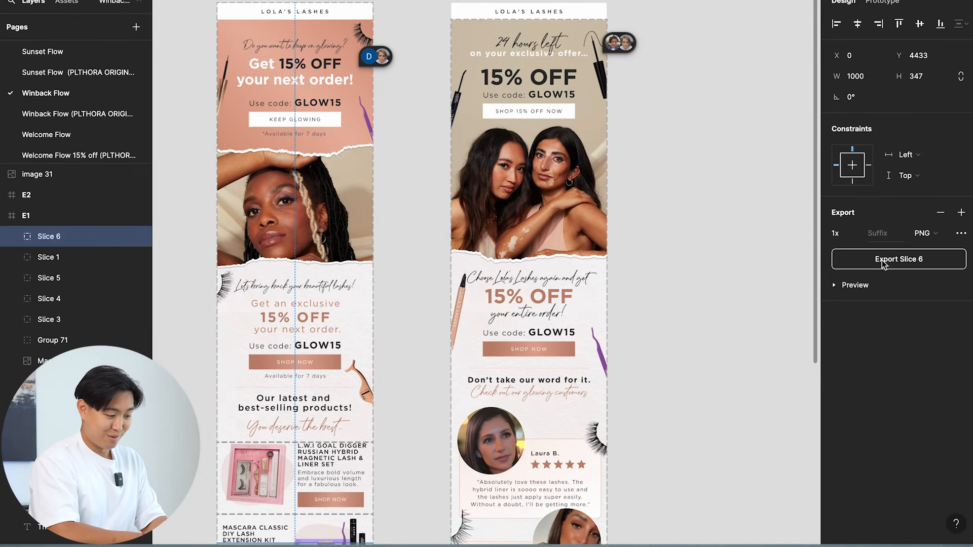
click(883, 262)
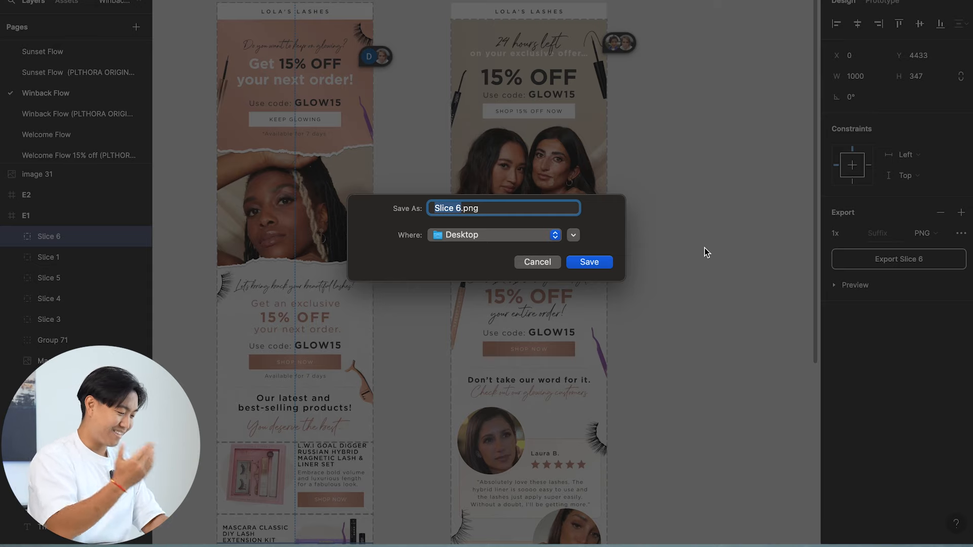
text(CW)
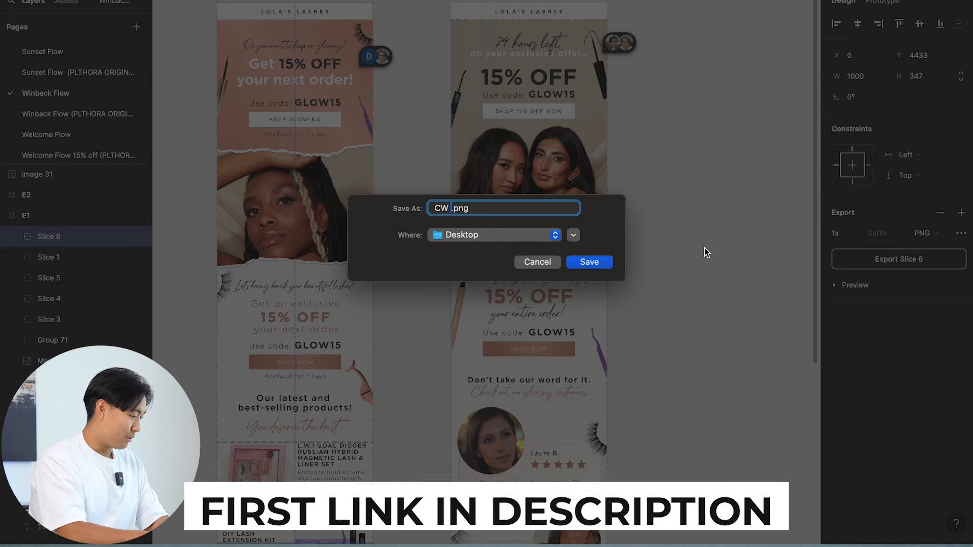
key(BackSpace)
key(BackSpace)
key(BackSpace)
text(LL)
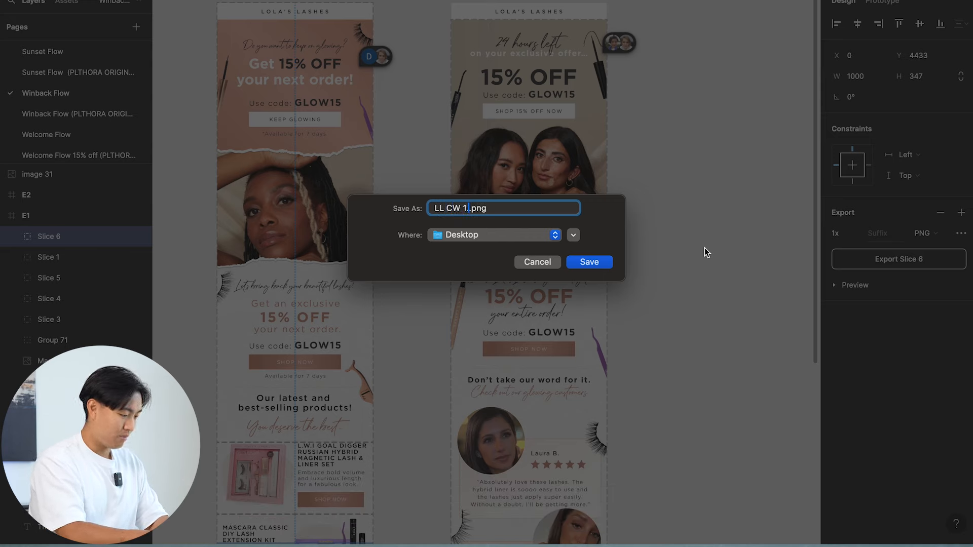
key(Return)
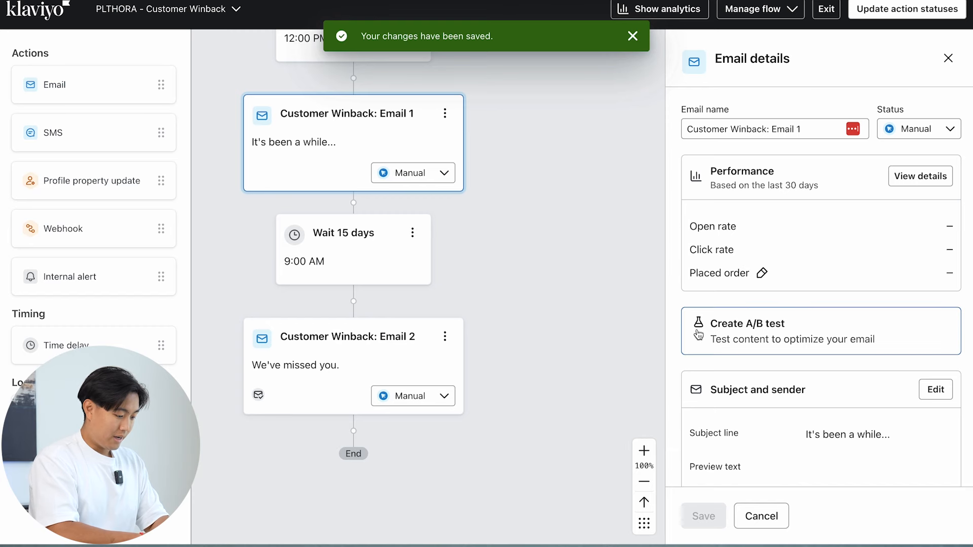
In Klaviyo, set Email 1's subject line to "Come back and get 15% OFF" and preview text to "Your lashes are waiting", and save
click(932, 391)
click(765, 147)
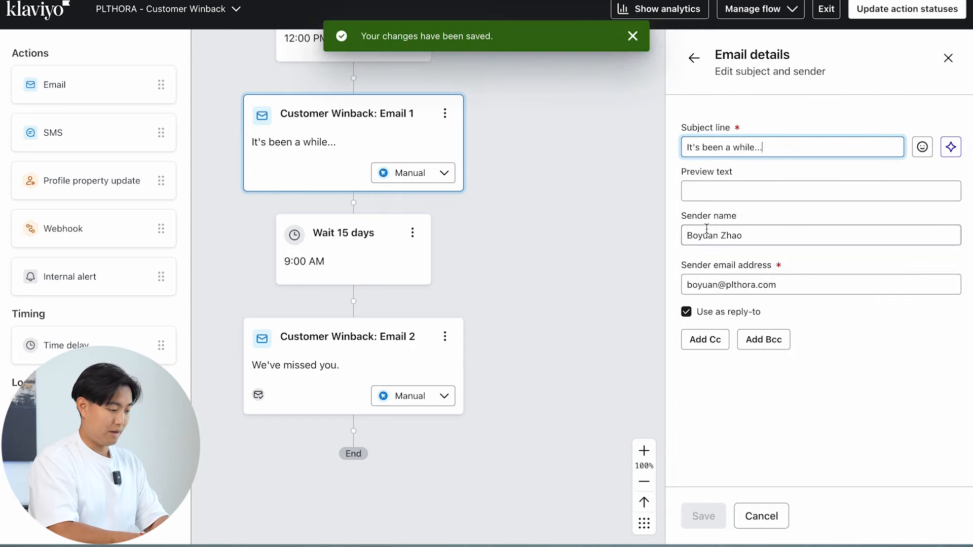
key(ctrl+a)
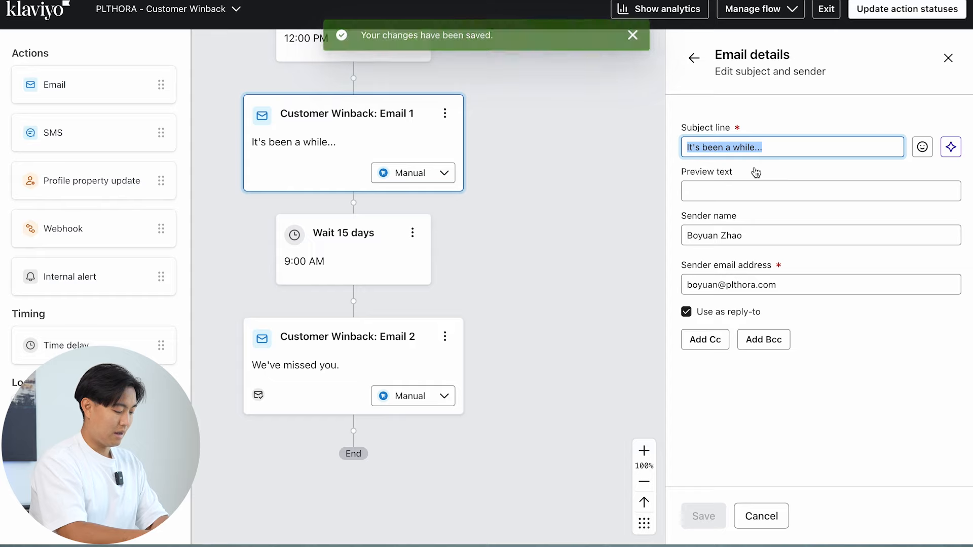
text(Come back and get 15% OFF)
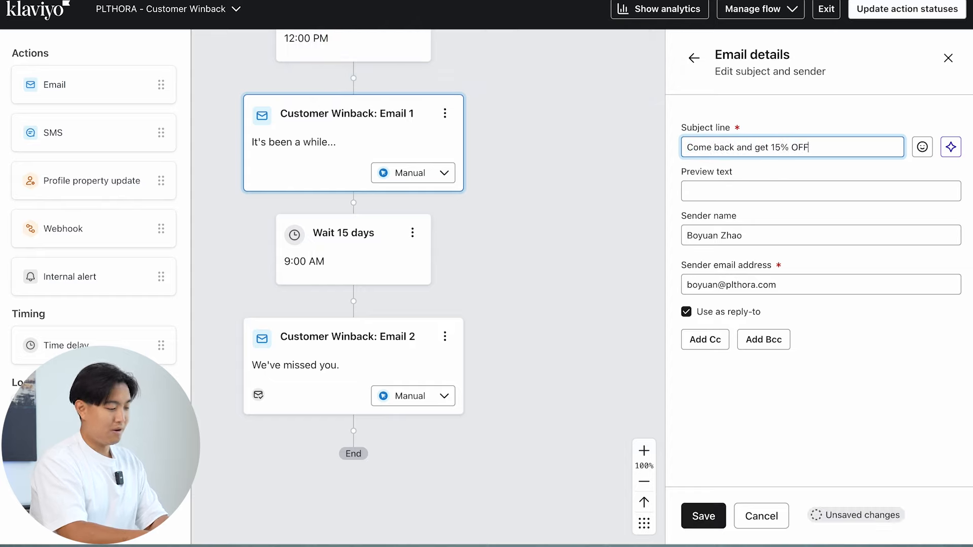
key(Tab)
key(Tab)
key(Tab)
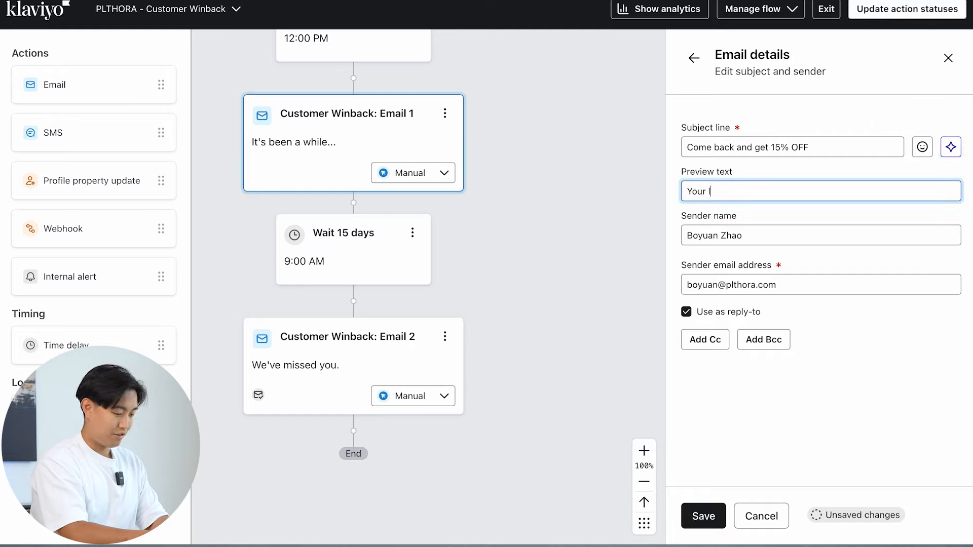
text(Your lashes are waiting)
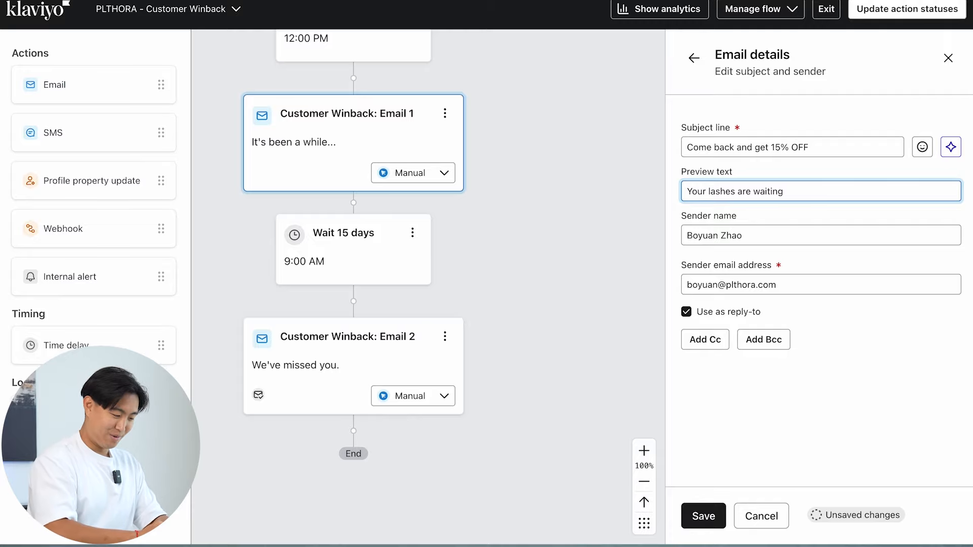
click(704, 516)
click(704, 517)
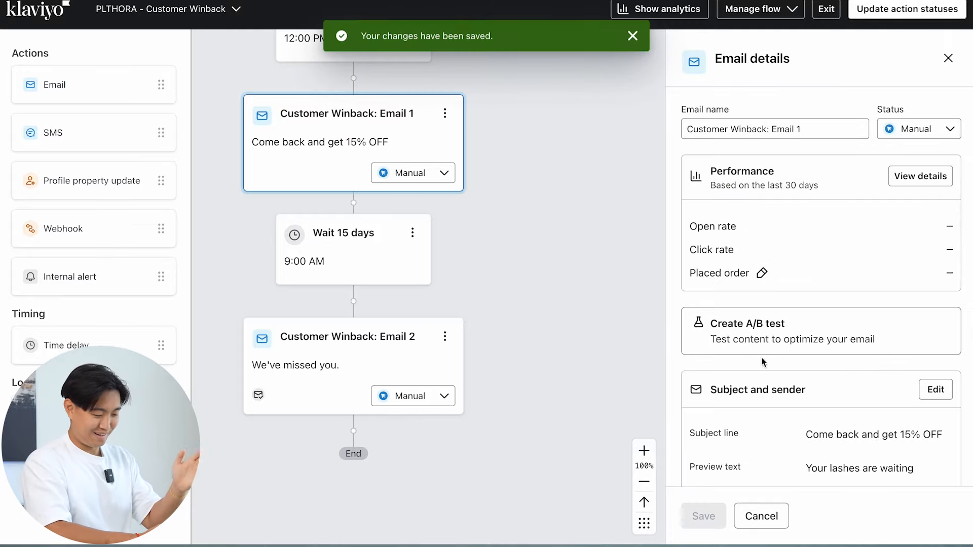
Open Email 1's template and delete its heading, intro text, product grid and Shop Now button
scroll(773, 323, down, 5)
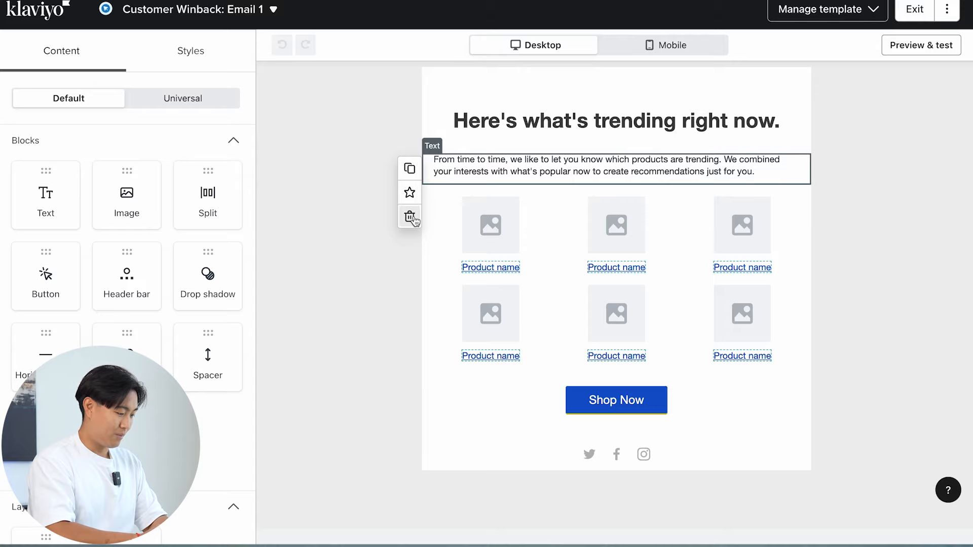
click(411, 218)
click(410, 217)
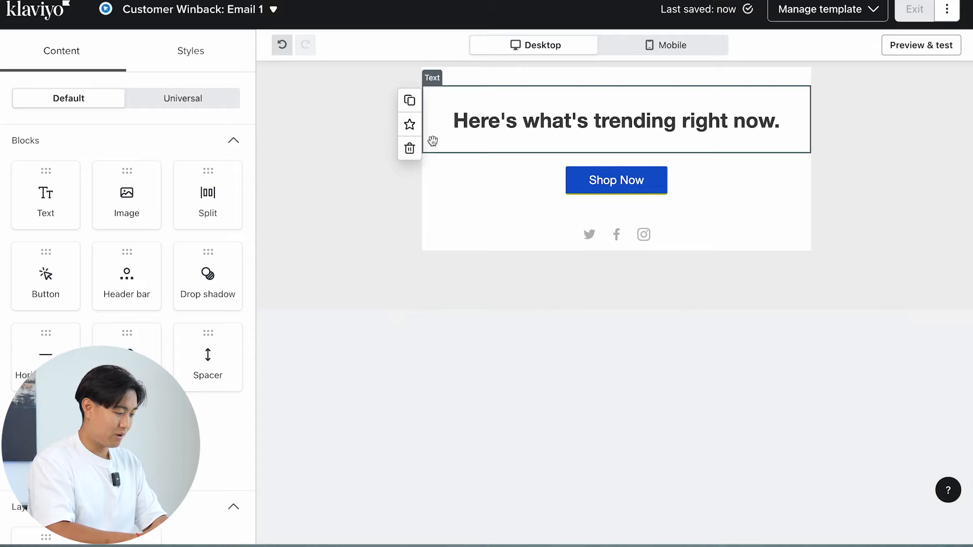
click(410, 216)
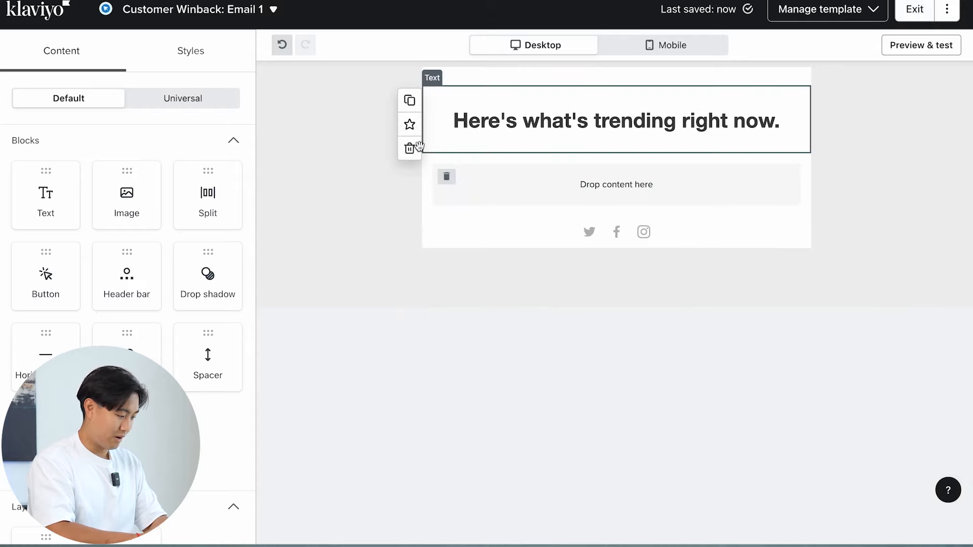
click(410, 148)
click(446, 108)
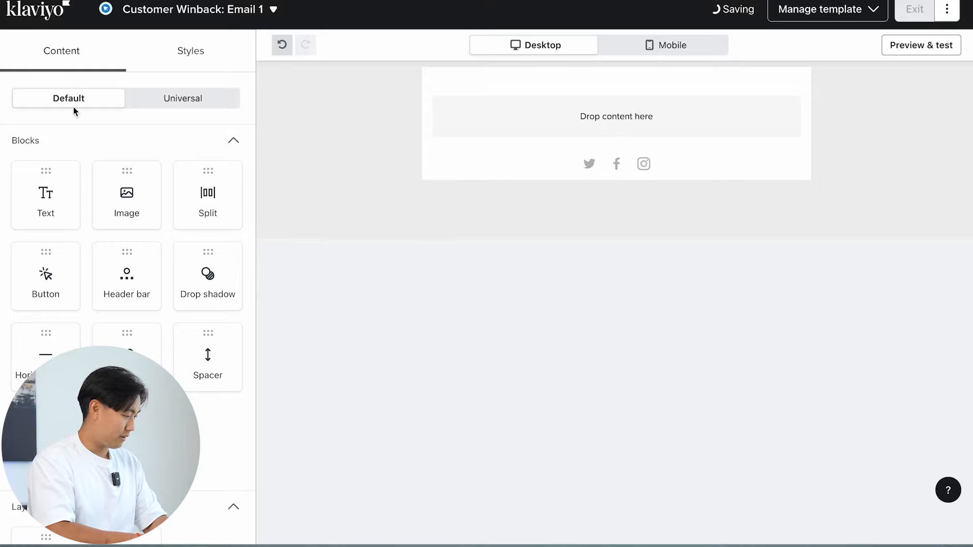
Add an image block above the social icons and delete the empty header bar from the template
drag(135, 196, 436, 123)
click(491, 82)
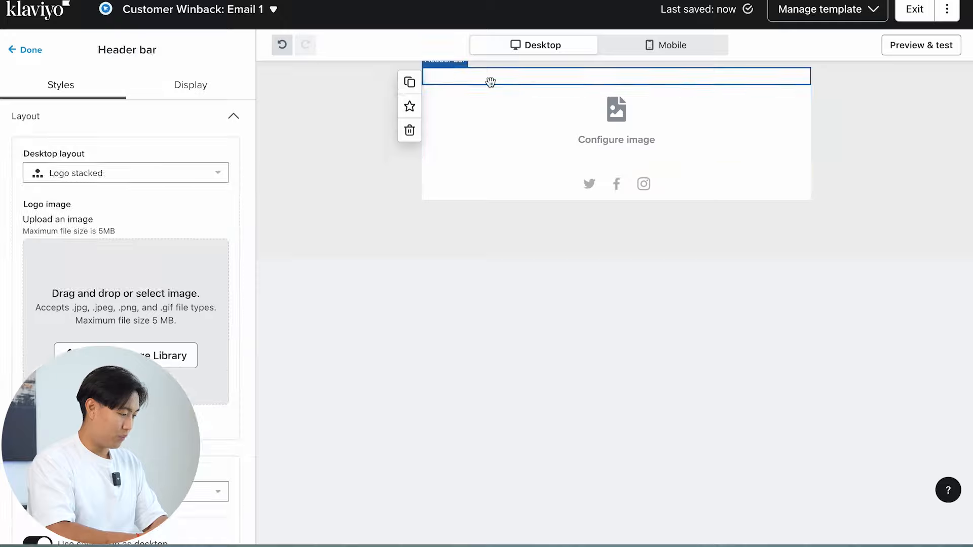
click(410, 130)
click(267, 152)
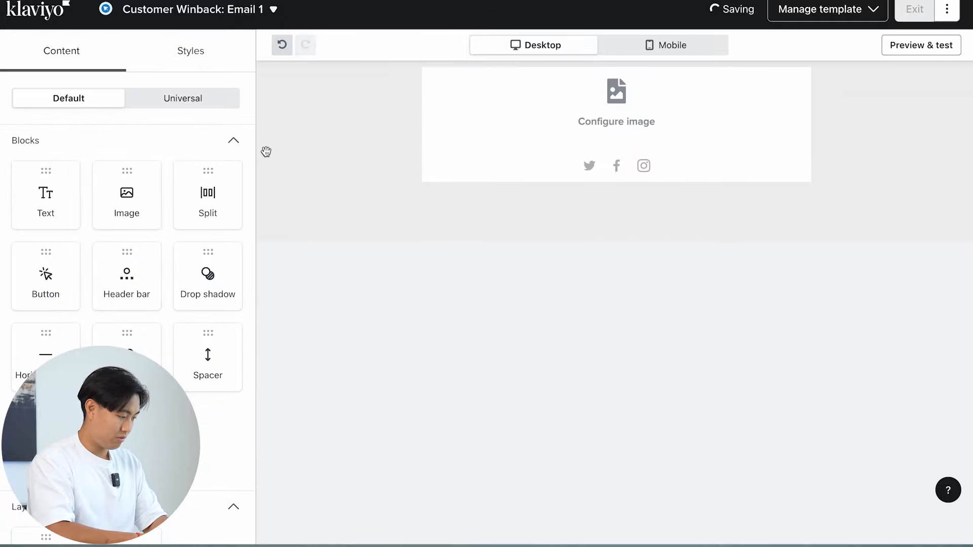
Upload the "LL CW 1.1" image from the Desktop into the new image block
click(526, 121)
click(181, 269)
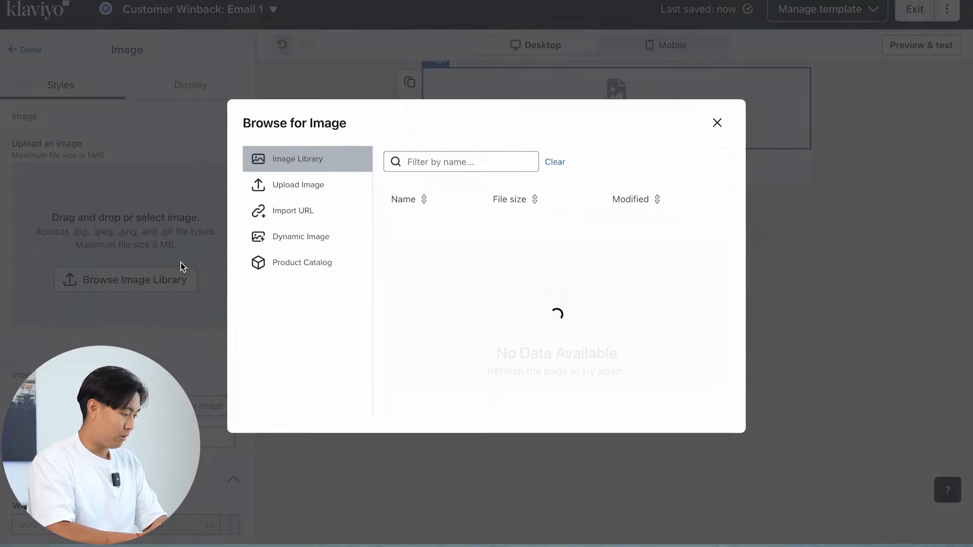
click(294, 94)
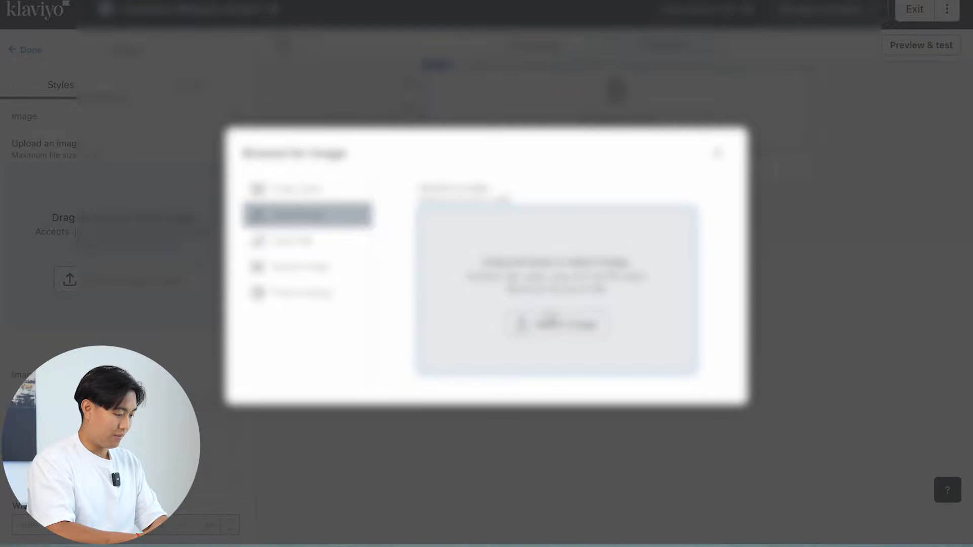
click(558, 323)
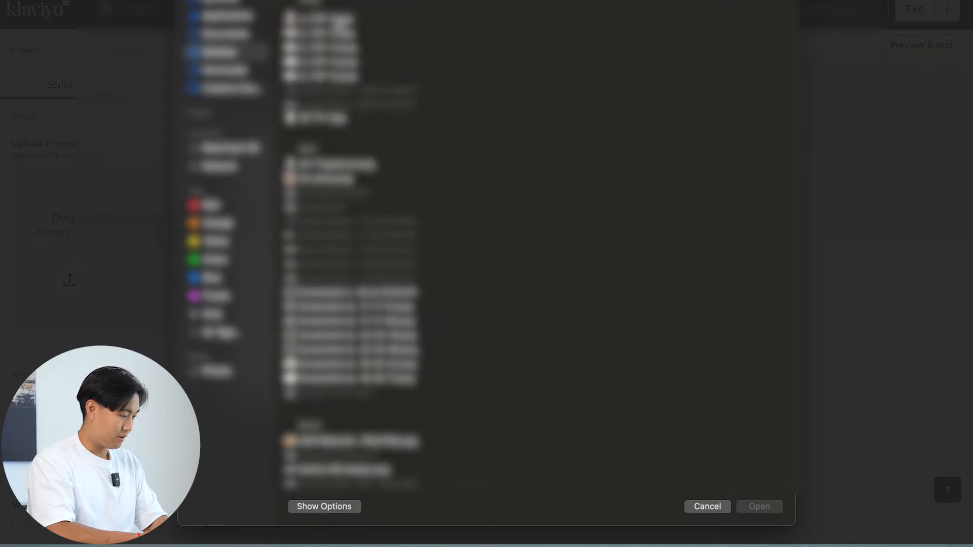
key(Return)
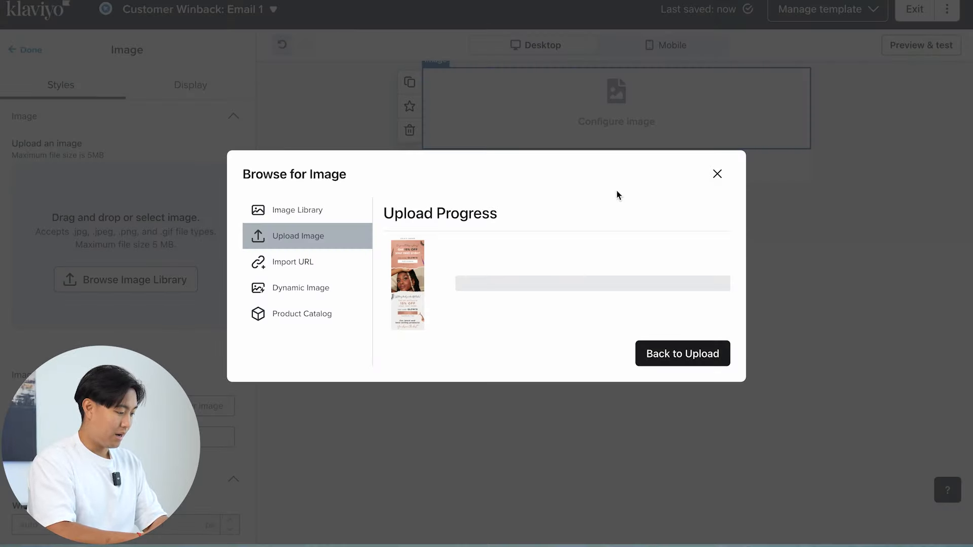
Search the web for "lola lashes", open the store's Magnetic Lashes & Liner collection page and copy its address
text(lo)
text(l)
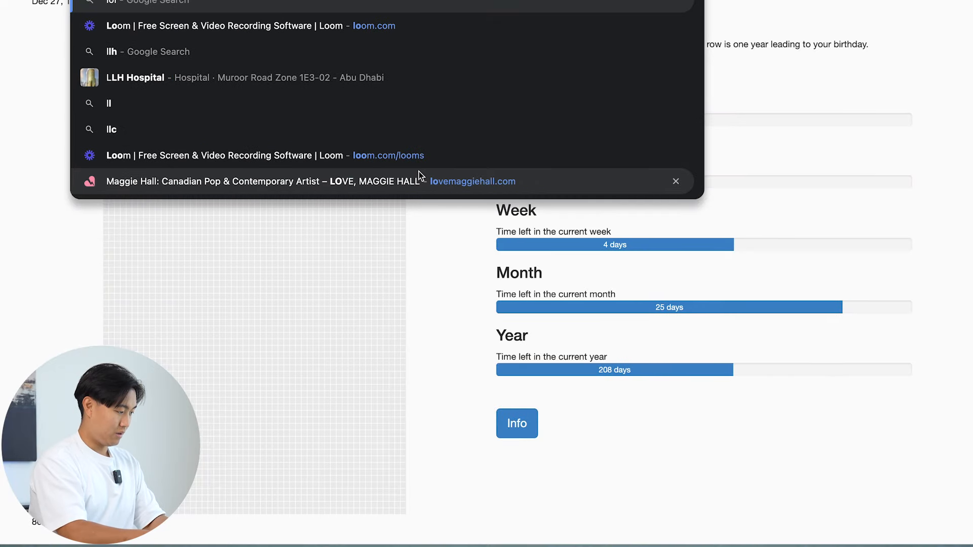
text(a lashes)
key(Return)
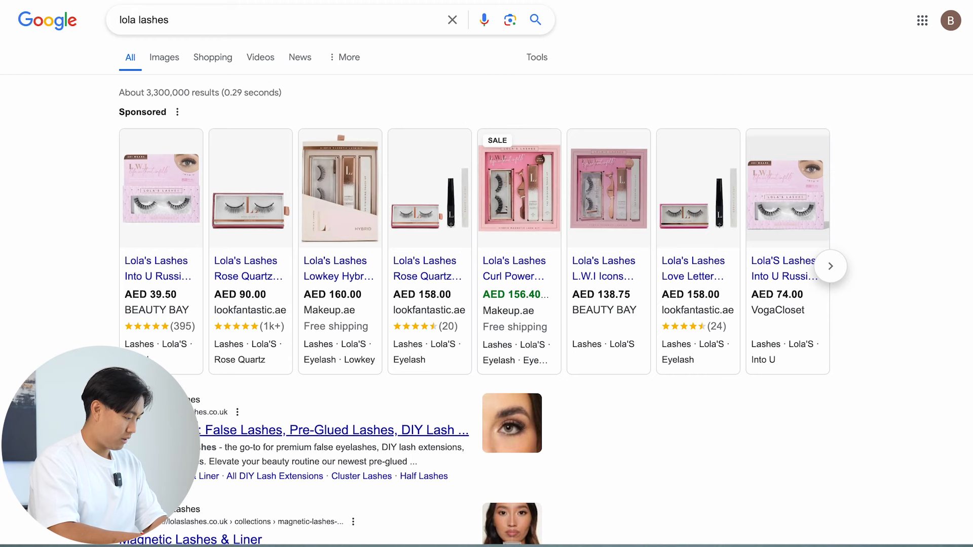
scroll(310, 76, down, 2)
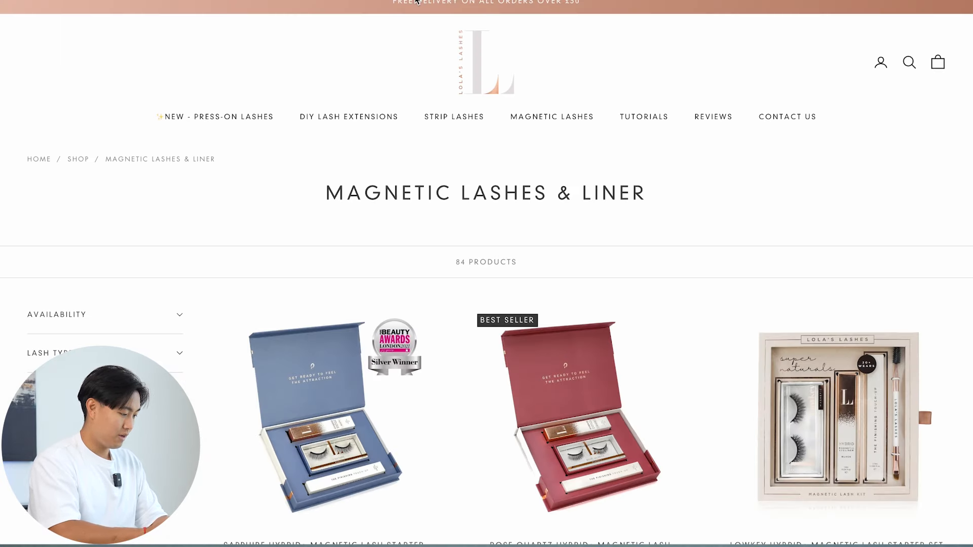
click(450, 138)
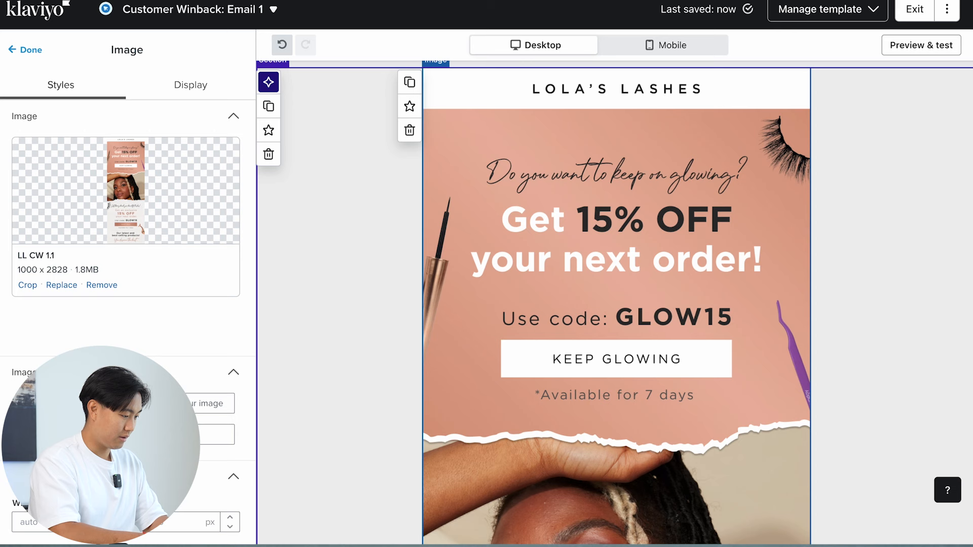
Link the image to the copied lolaslashes.co.uk collection address and set its alt text to "Get Your Lashes For Your Next Order"
click(152, 391)
key(ctrl+v)
click(192, 360)
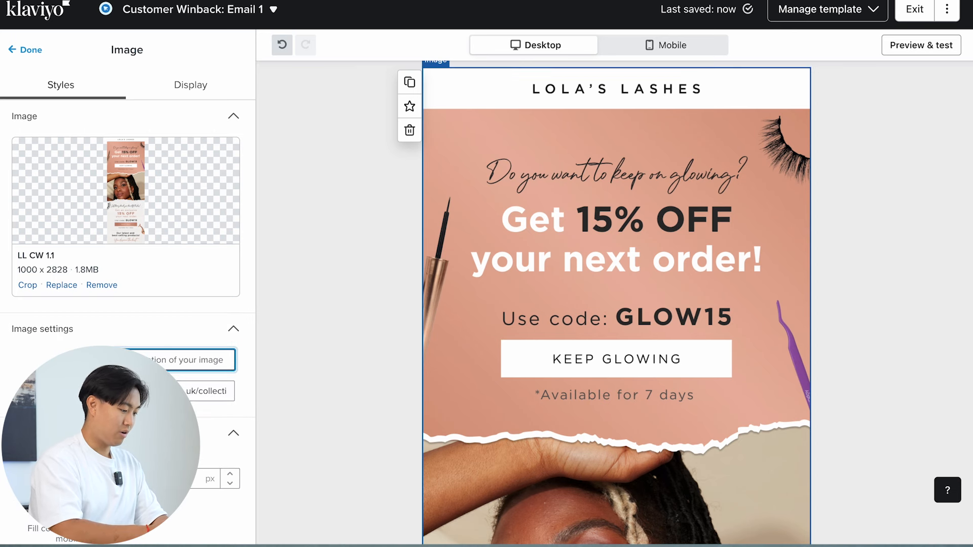
text(Get )
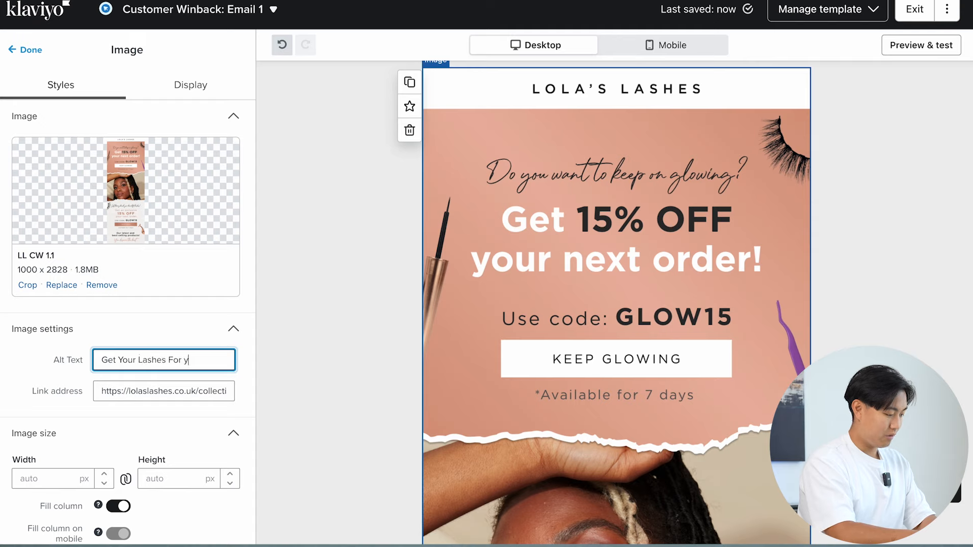
text(Your Lashes For Your Next )
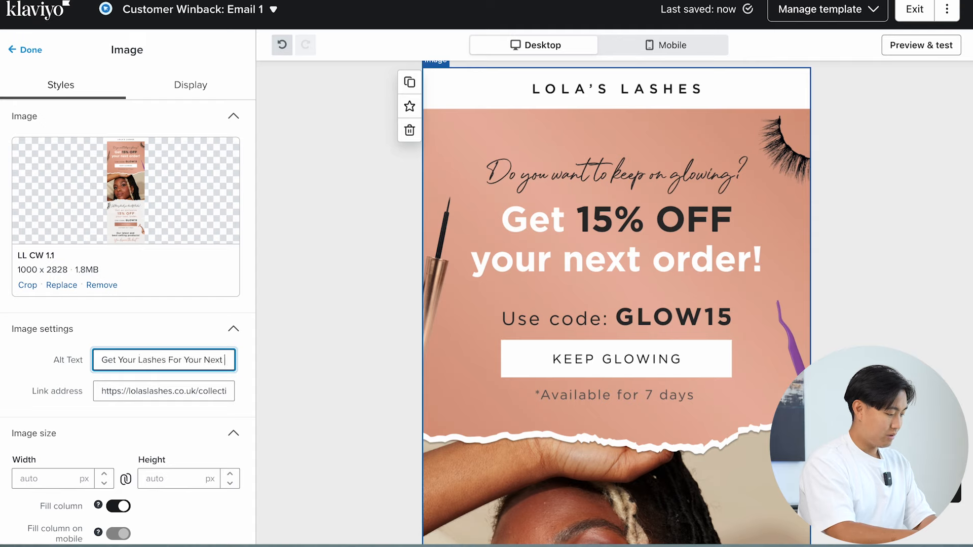
text(Order)
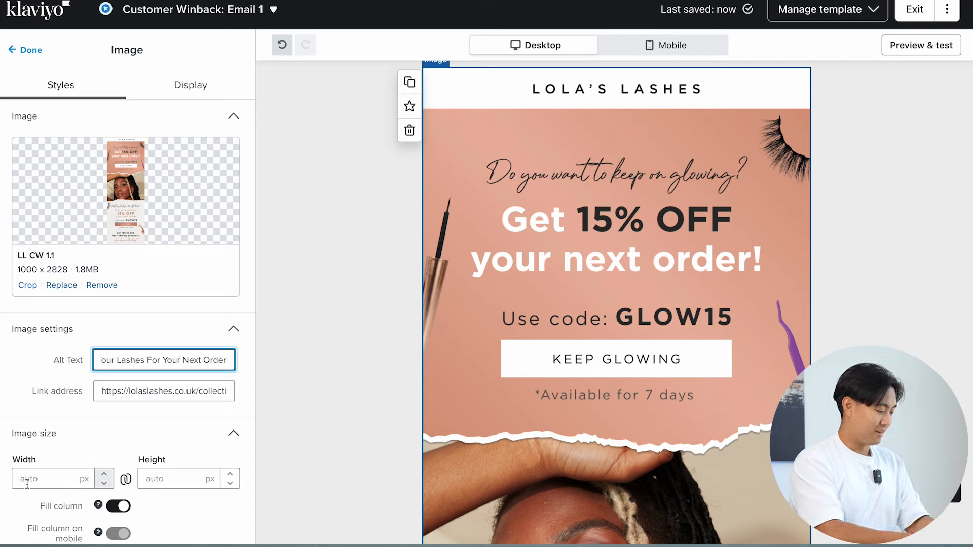
click(150, 389)
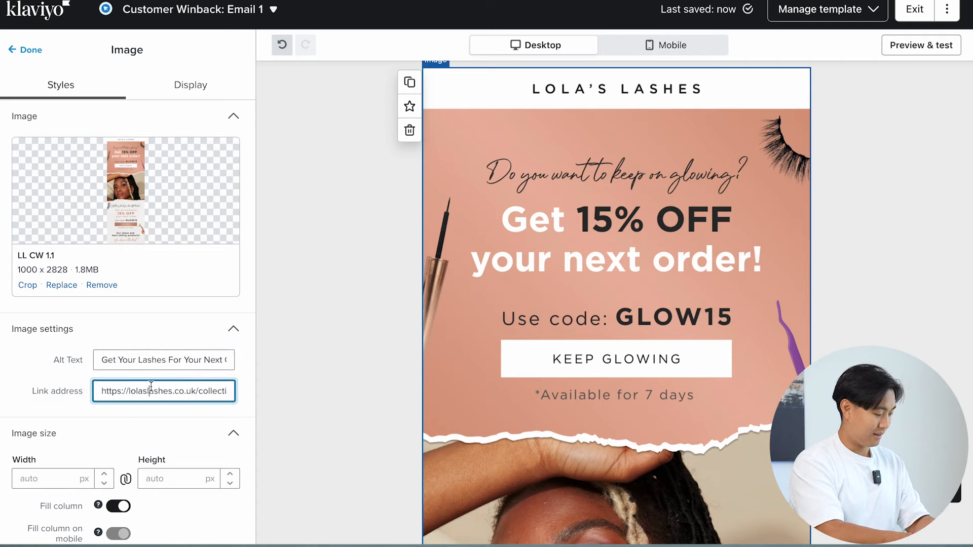
scroll(150, 386, down, 7)
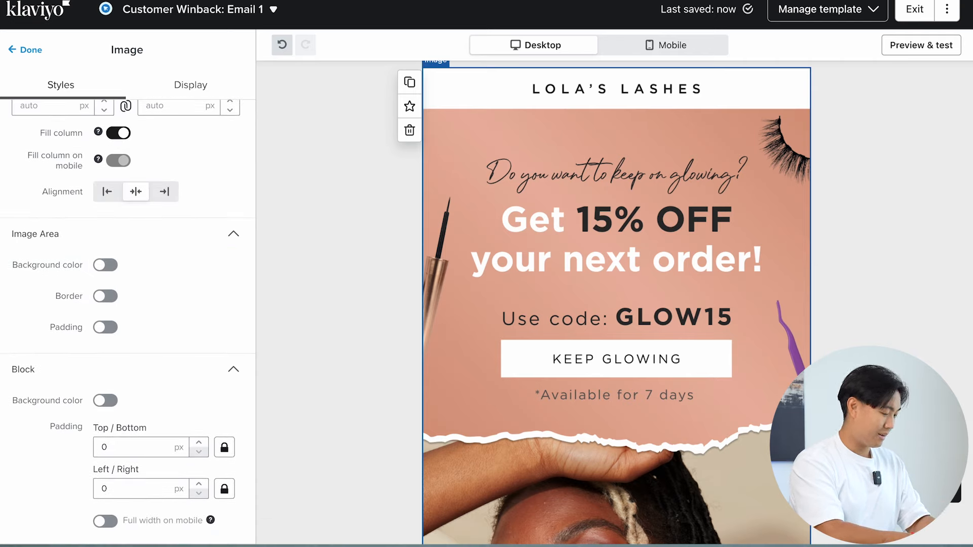
scroll(136, 298, up, 7)
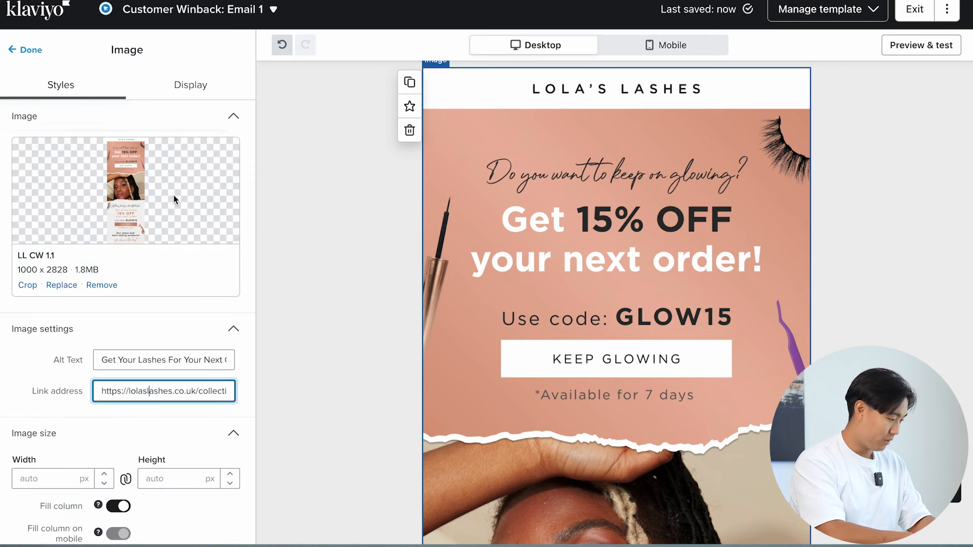
Add another image block between the main image and the social icons, and upload the "LL CW 1.2" image into it
click(31, 50)
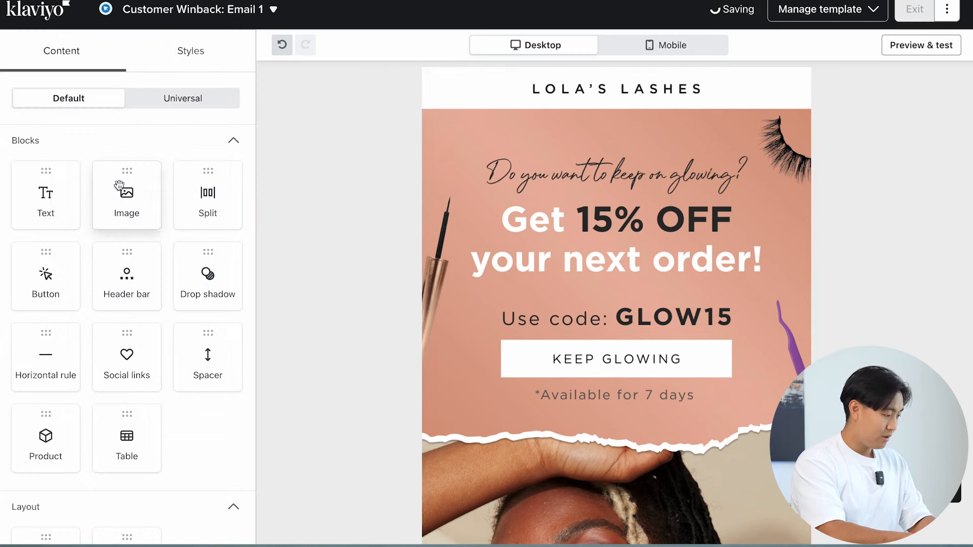
scroll(122, 197, down, 1)
scroll(616, 304, down, 15)
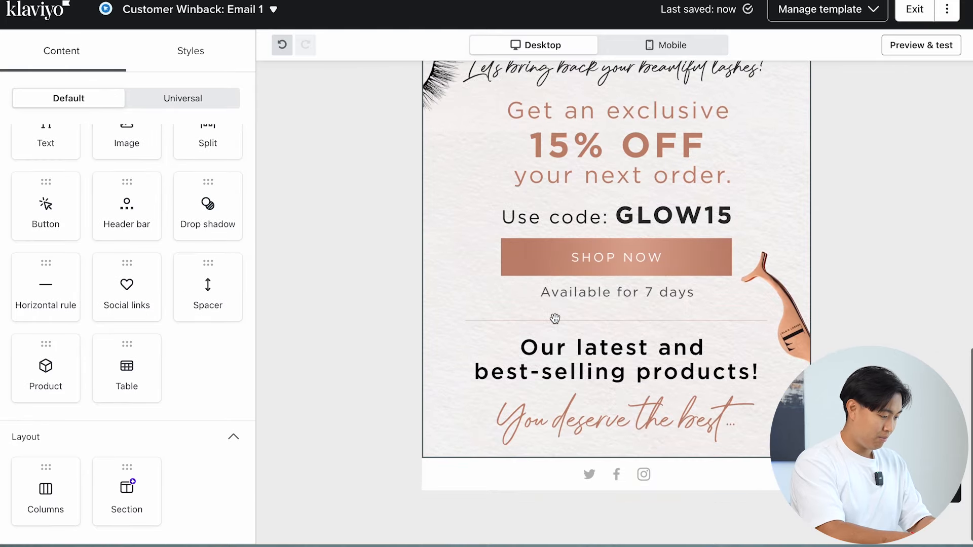
drag(126, 144, 578, 465)
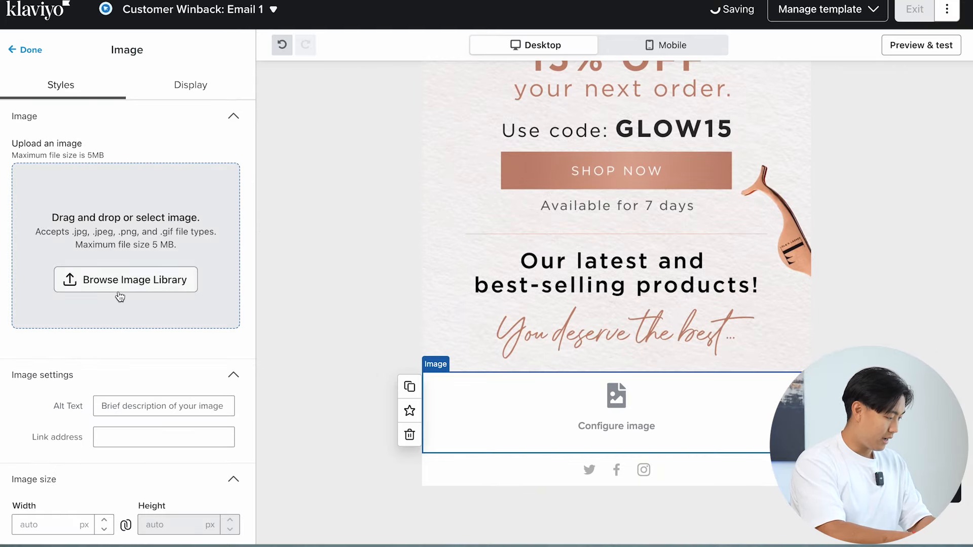
click(122, 281)
click(319, 91)
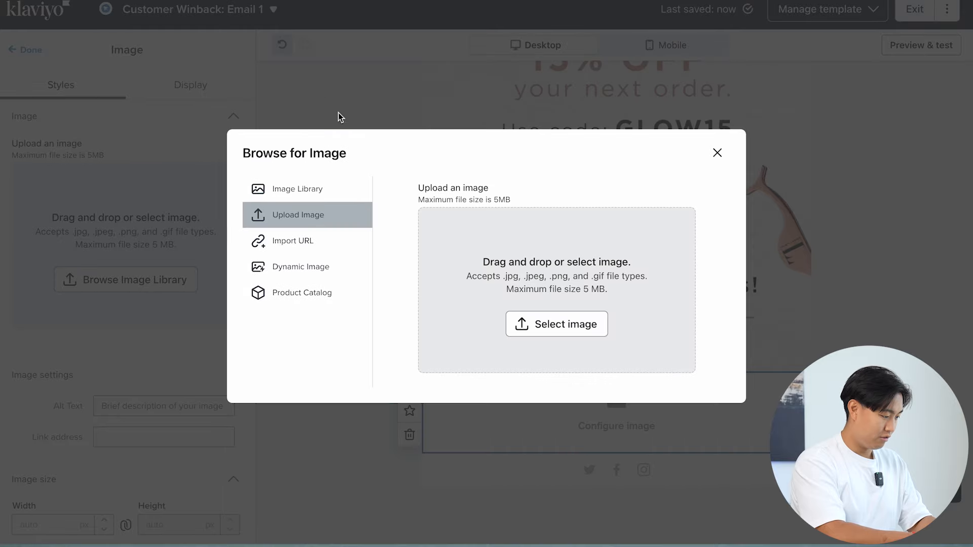
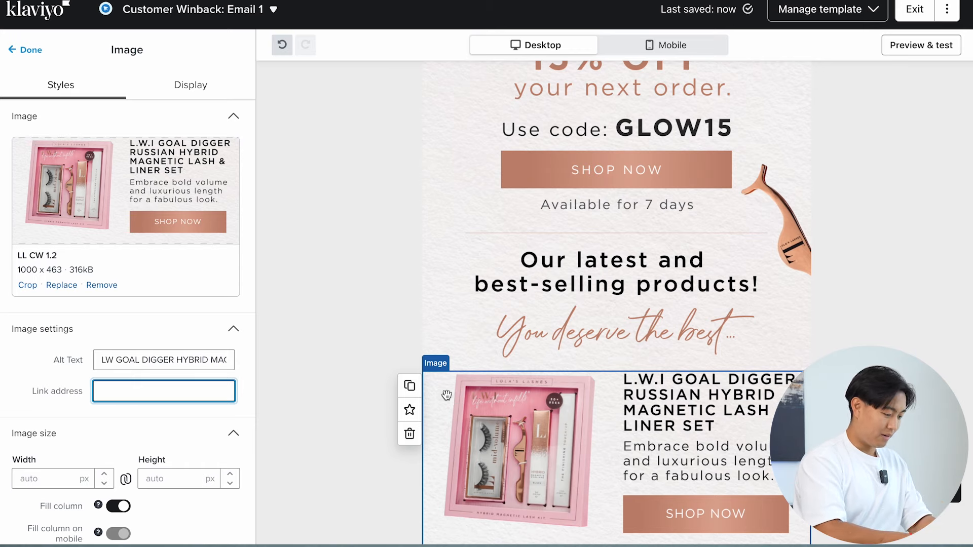
Open the L.W.I Goal Digger Flick & Stick Set product in the store and link the LL CW 1.2 image to its address
scroll(436, 405, down, 2)
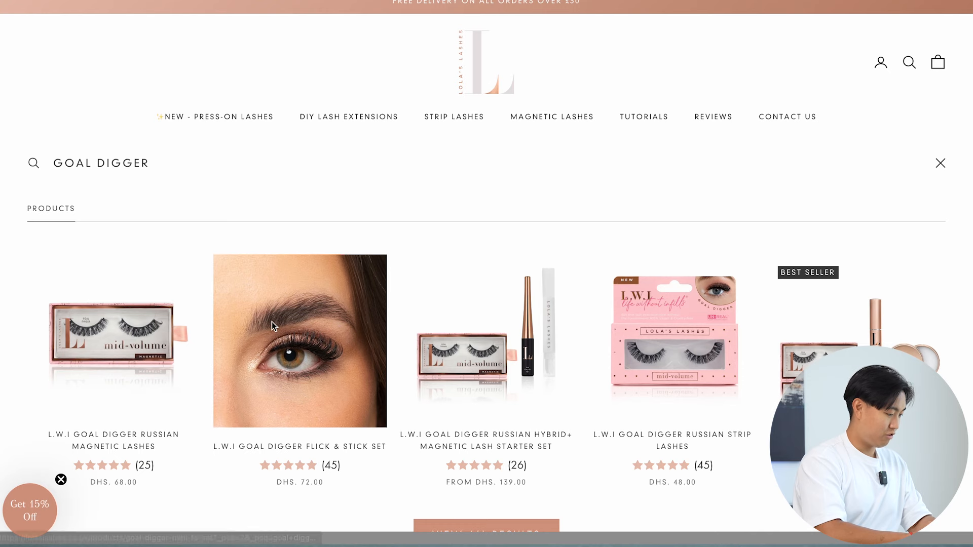
click(271, 325)
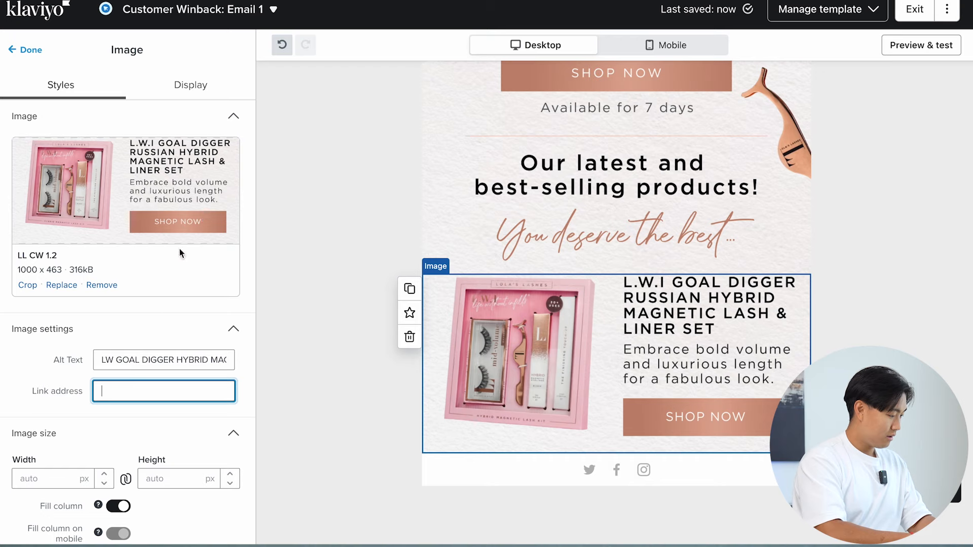
key(ctrl+v)
scroll(156, 349, down, 7)
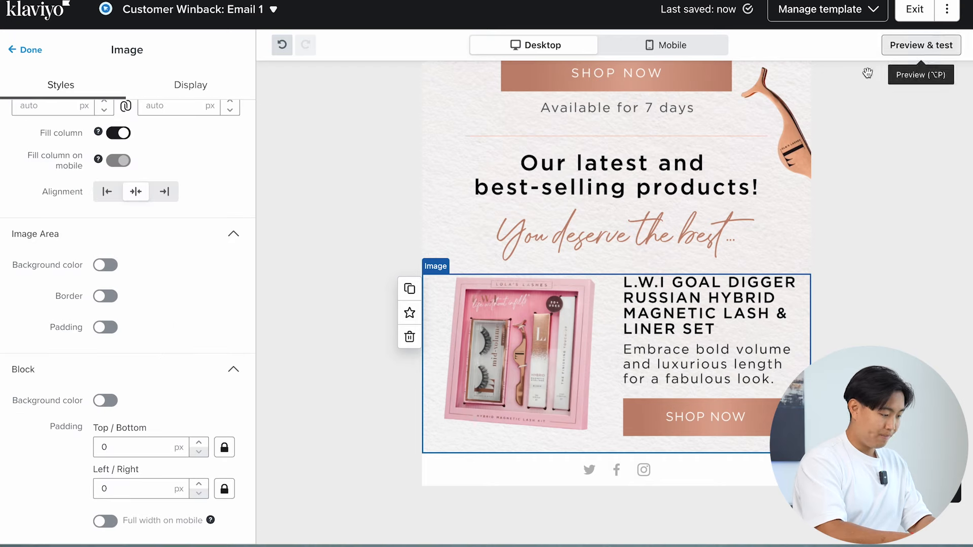
click(15, 50)
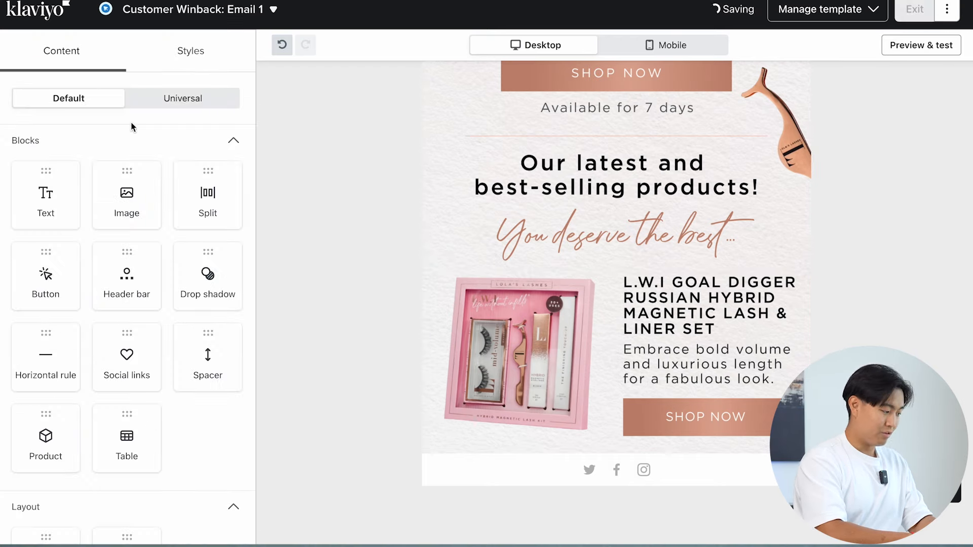
Add an empty image block between the Goal Digger product image and the social icons
drag(127, 193, 572, 426)
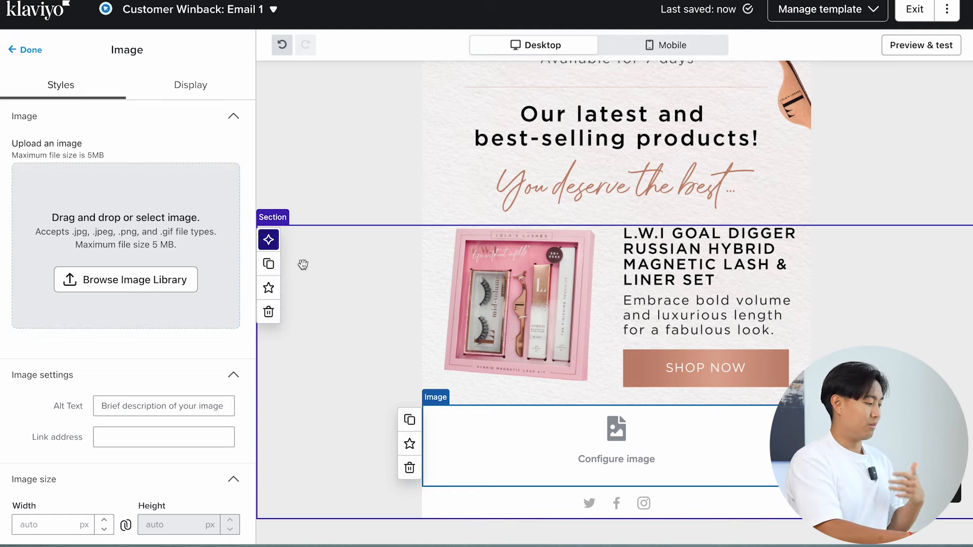
click(30, 50)
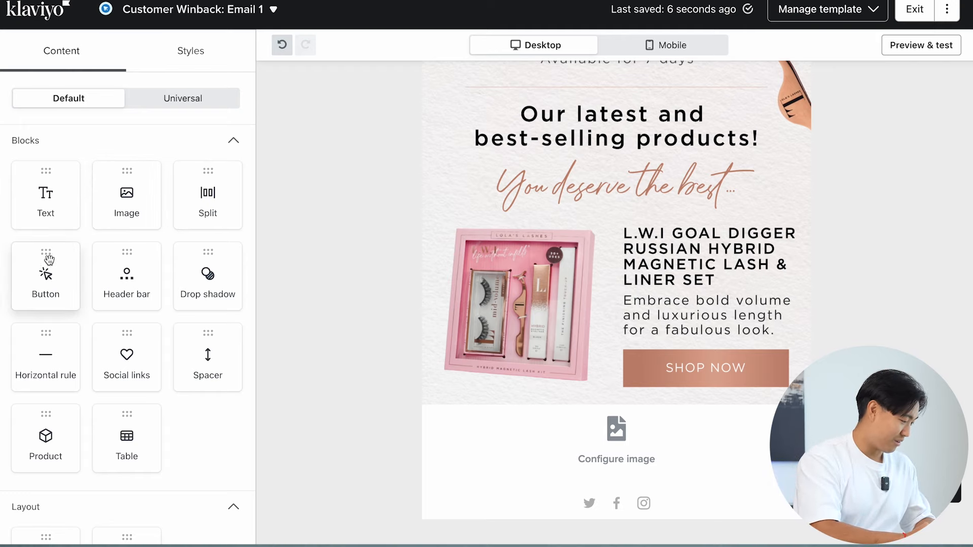
Try a button block below the empty image block and delete it again
drag(63, 296, 652, 434)
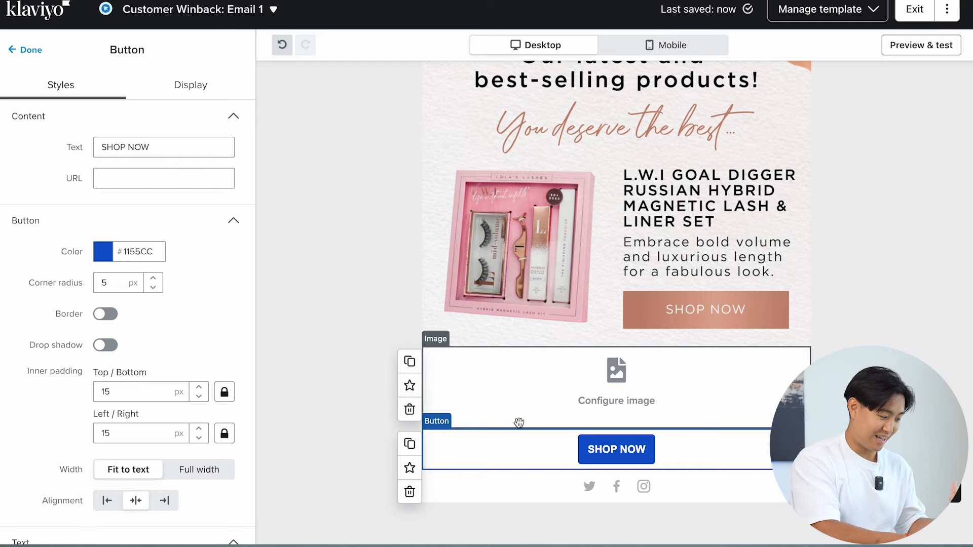
click(21, 50)
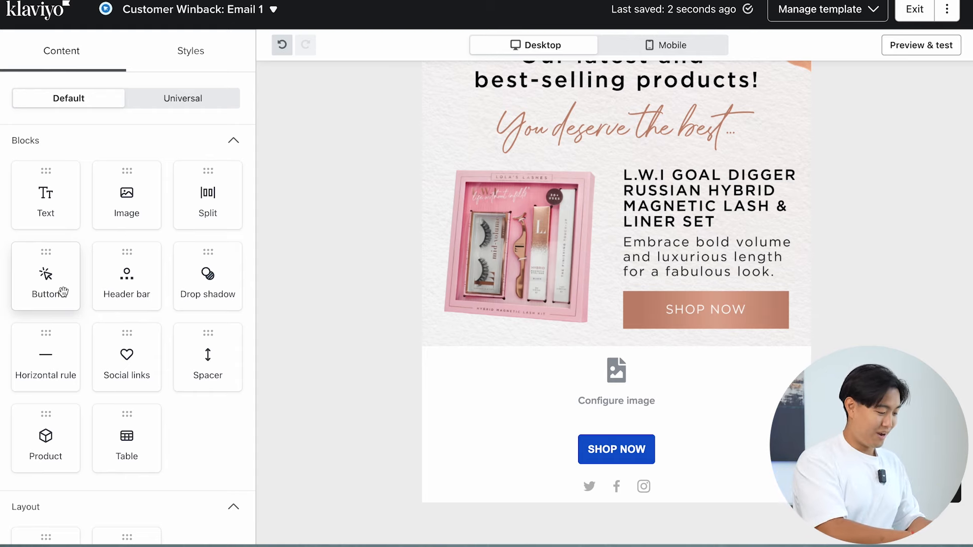
click(410, 492)
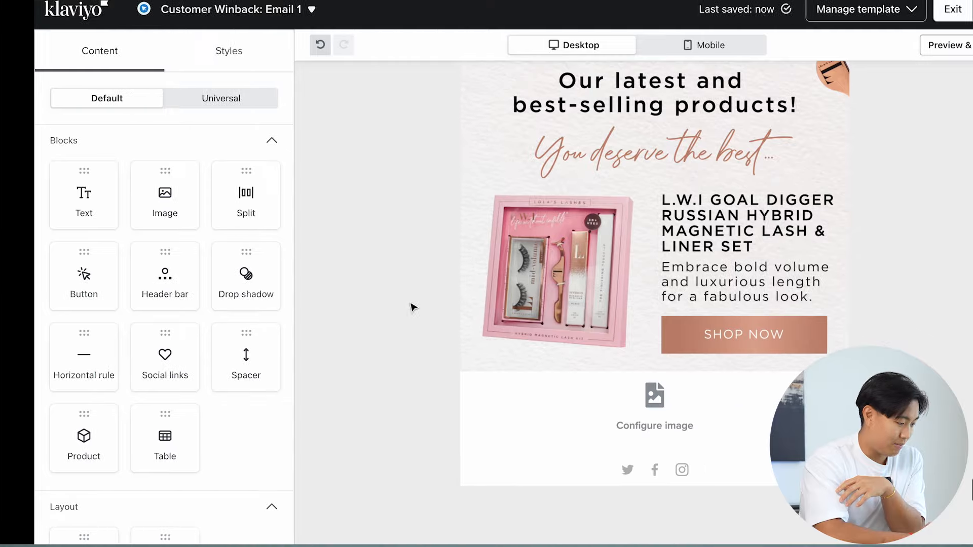
Preview the email in the desktop and mobile layouts, checking it from header to social icons, and exit the preview
click(919, 45)
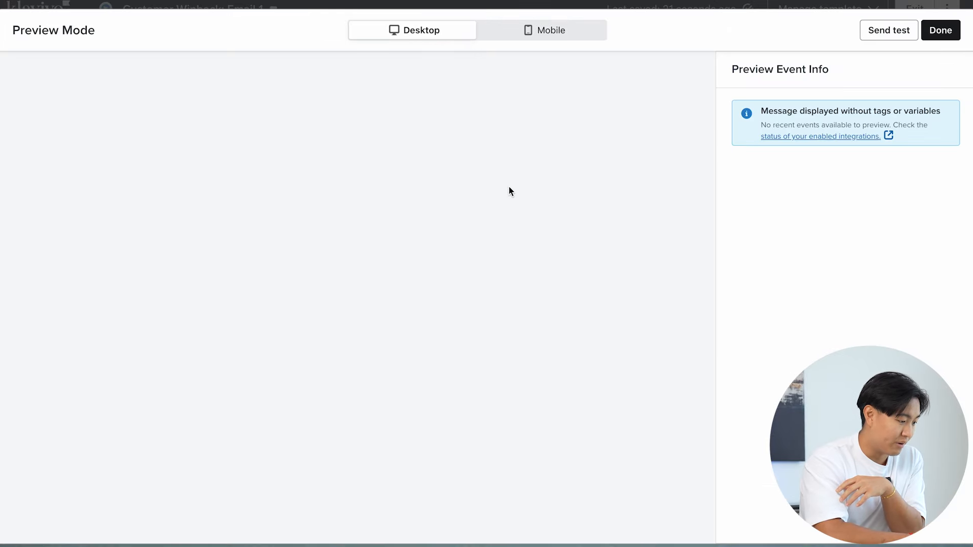
scroll(509, 191, down, 7)
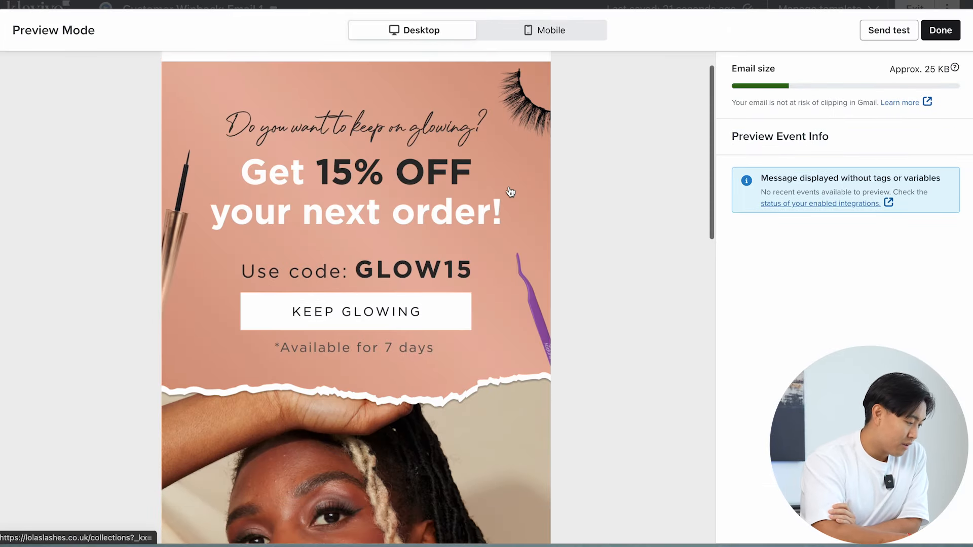
click(543, 36)
scroll(443, 197, up, 10)
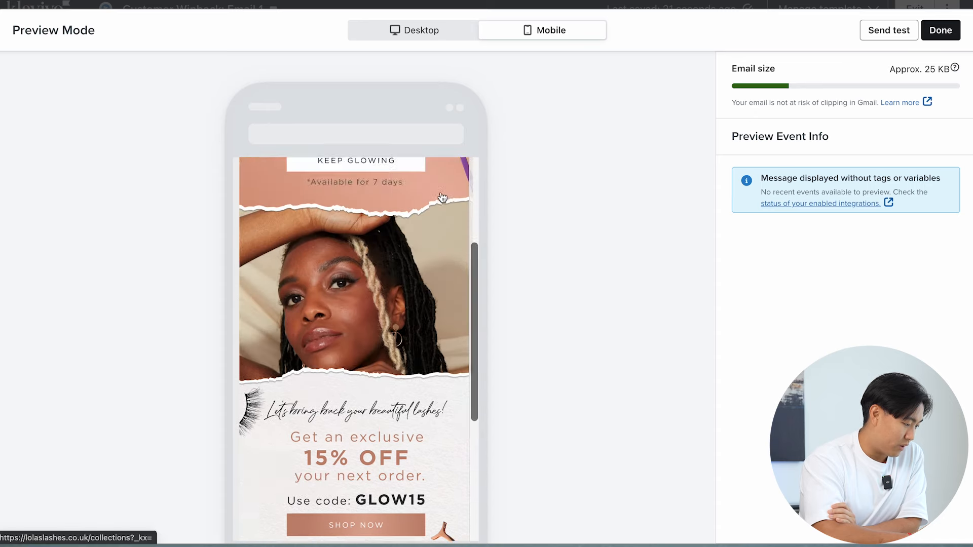
scroll(326, 277, down, 5)
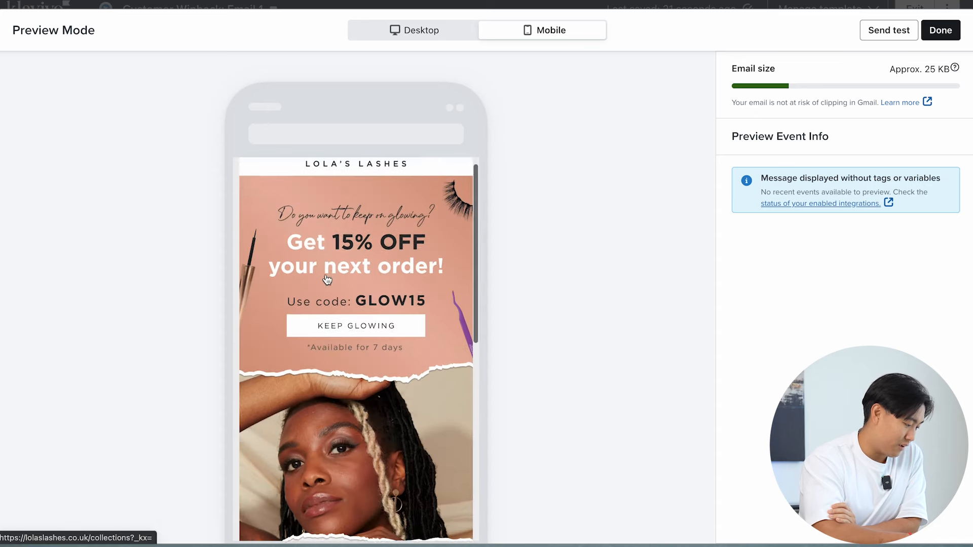
scroll(327, 279, up, 5)
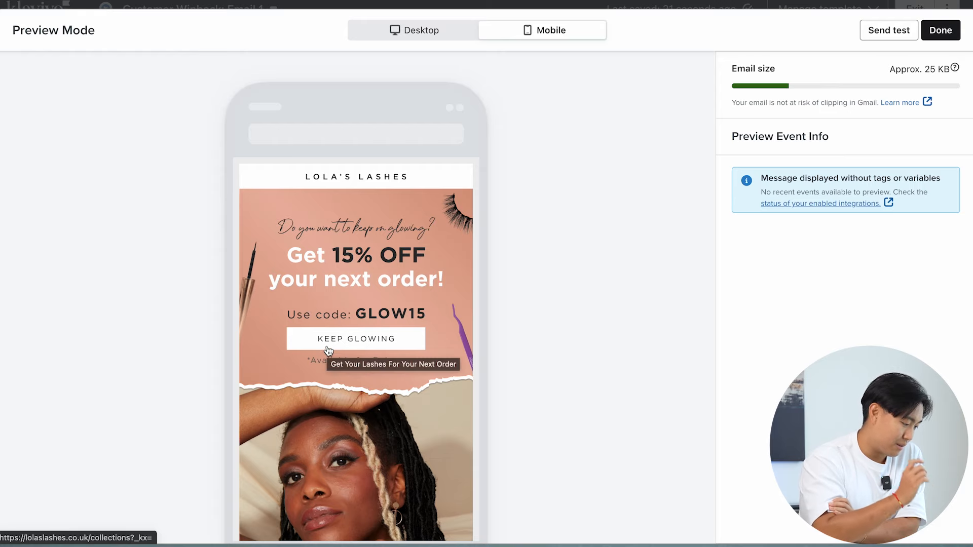
scroll(330, 349, down, 6)
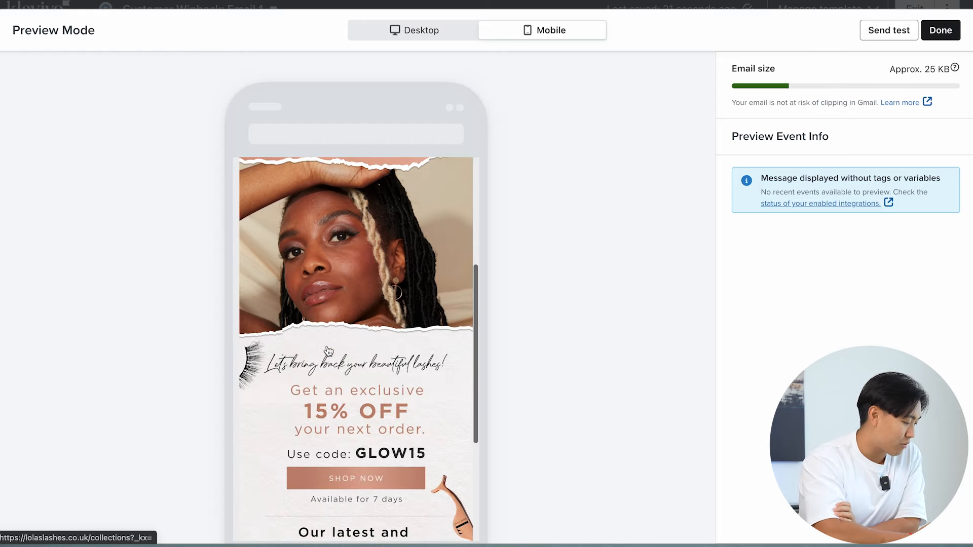
scroll(340, 248, down, 2)
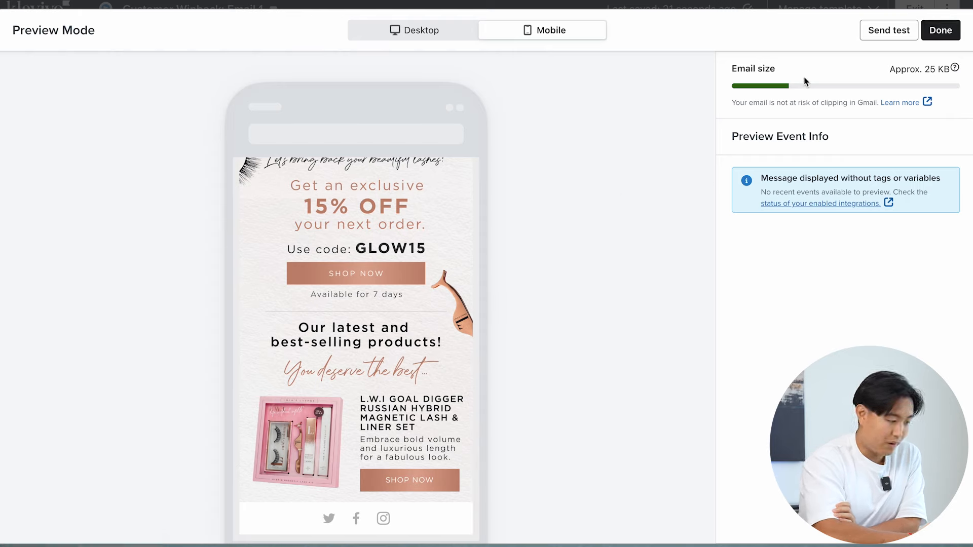
drag(725, 77, 937, 81)
click(936, 81)
click(889, 30)
click(941, 30)
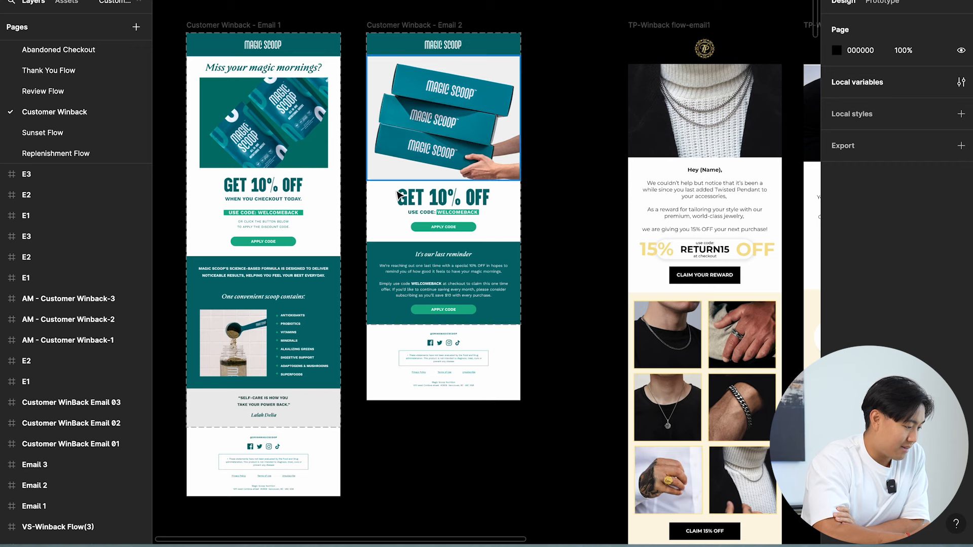
Switch to the Figma design file and examine the email examples on the Customer Winback page
scroll(472, 241, down, 9)
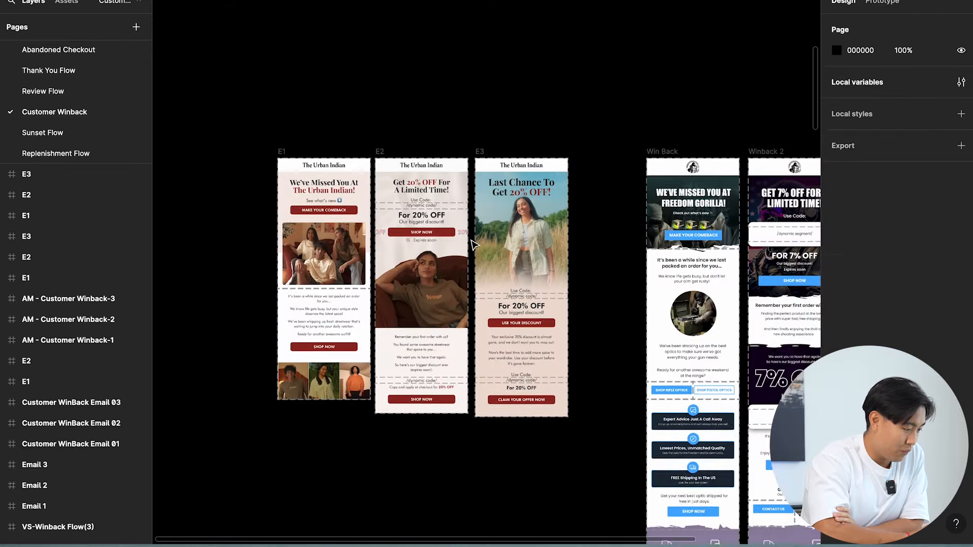
scroll(471, 241, down, 5)
scroll(470, 242, up, 4)
scroll(471, 243, down, 15)
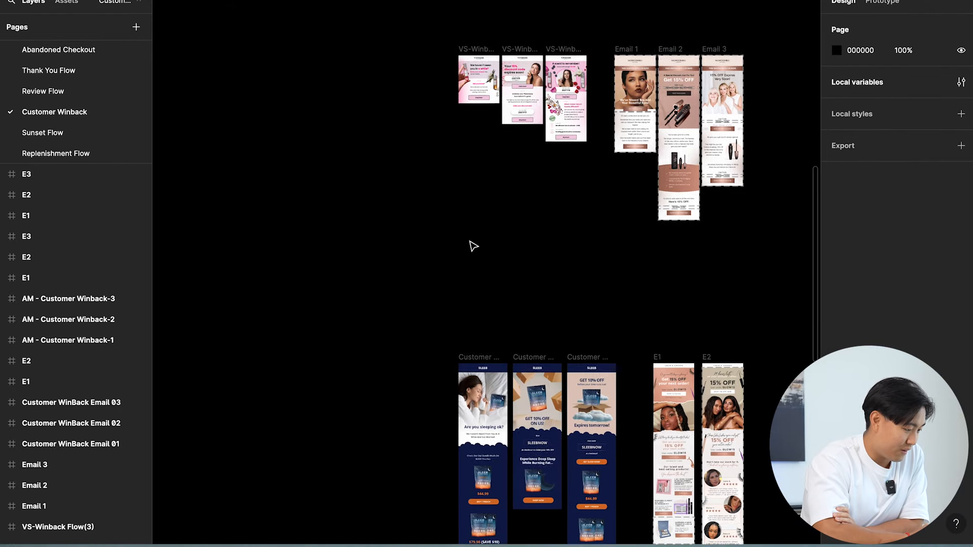
scroll(78, 65, up, 4)
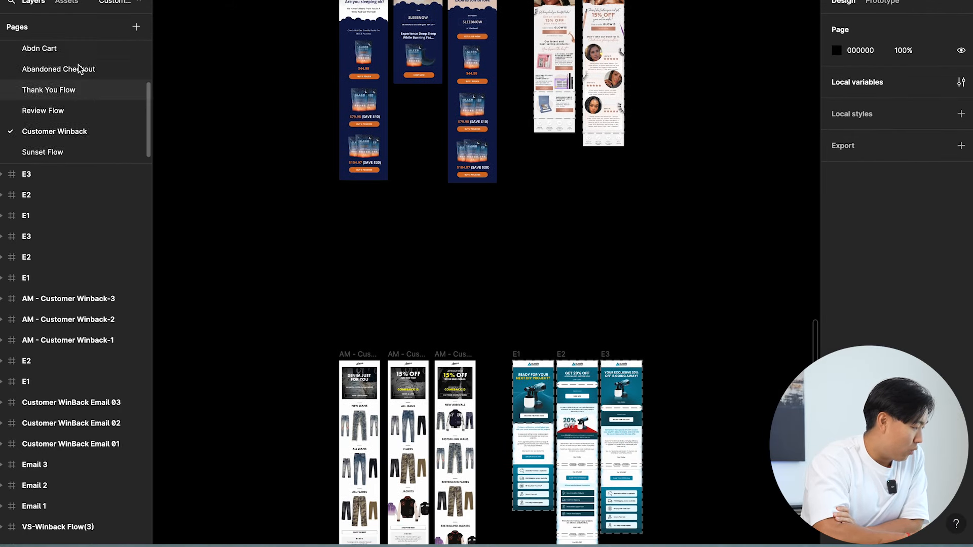
Look through the Welcome Flow, Abdn Site, Abdn Product, Abdn Cart and Abandoned Checkout design pages
click(78, 51)
click(86, 70)
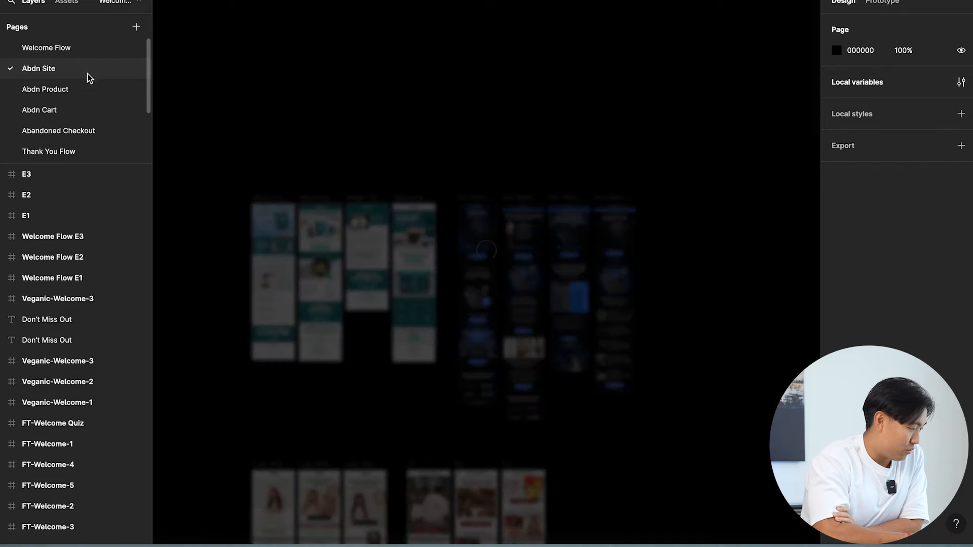
click(90, 85)
click(95, 109)
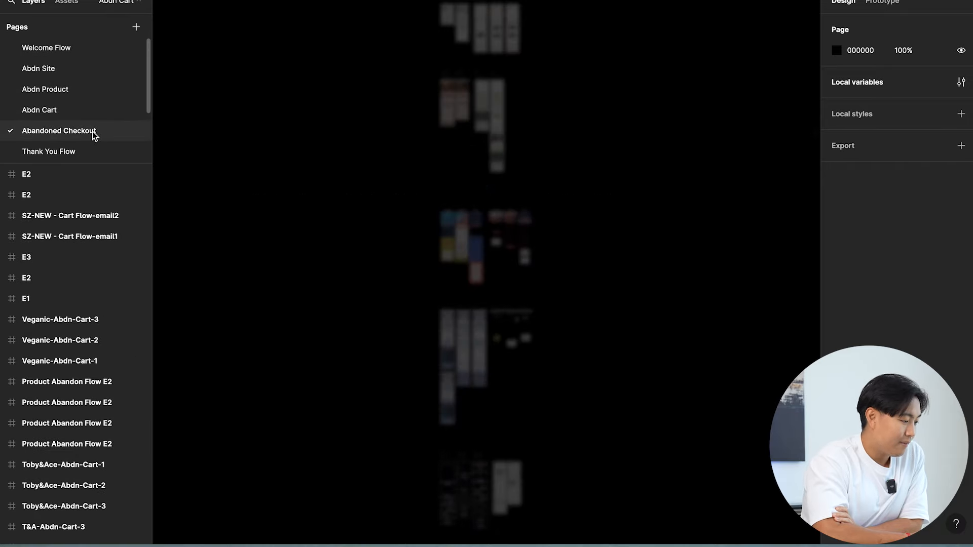
click(93, 132)
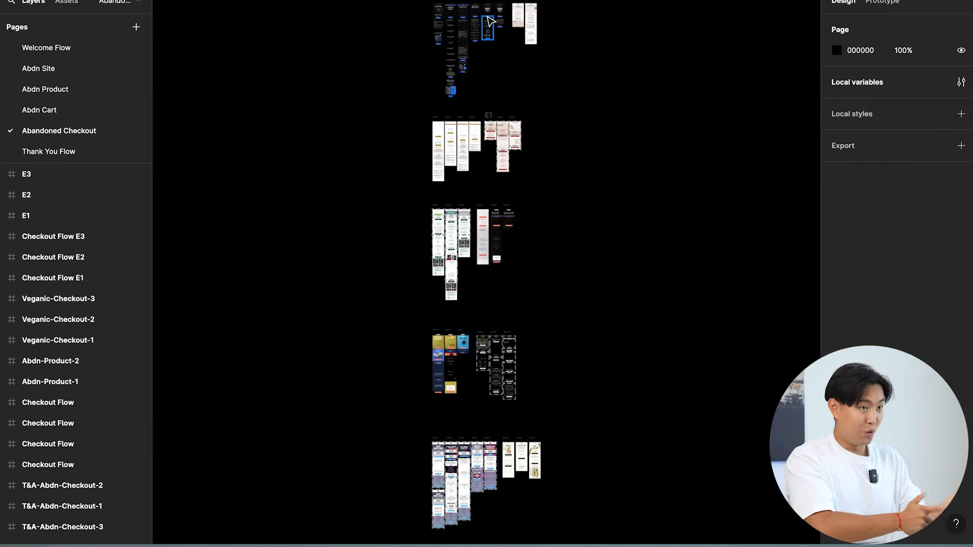